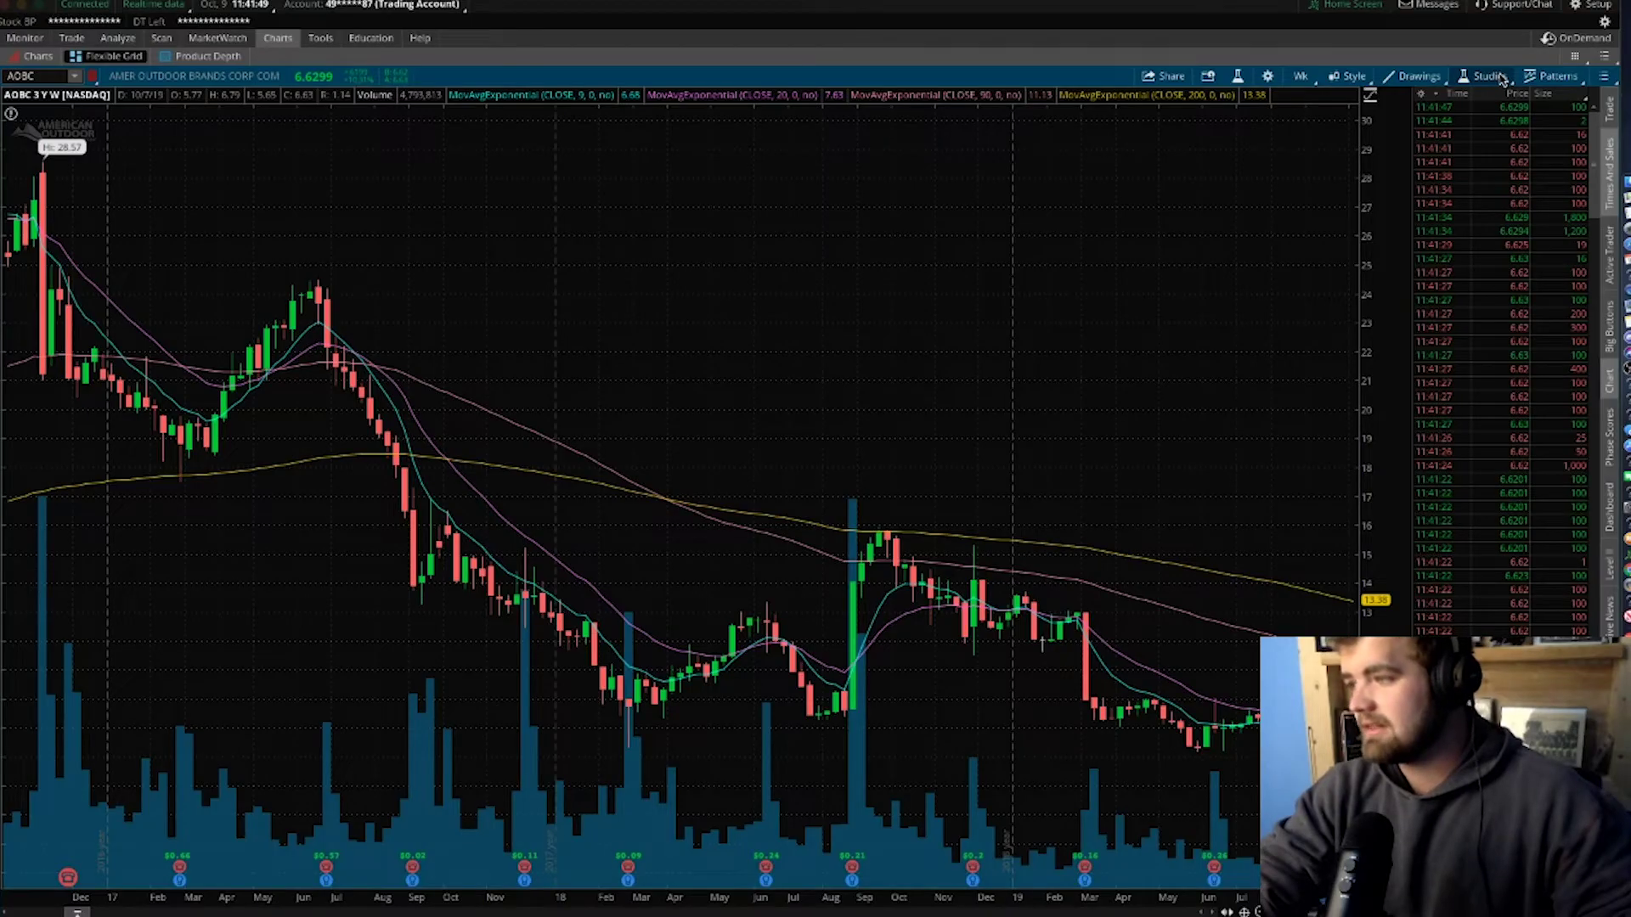
Open Edit Studies and review the 9, 20, 90 and 200-period exponential moving average entries
{"action": "left_click", "coordinate": [1492, 78]}
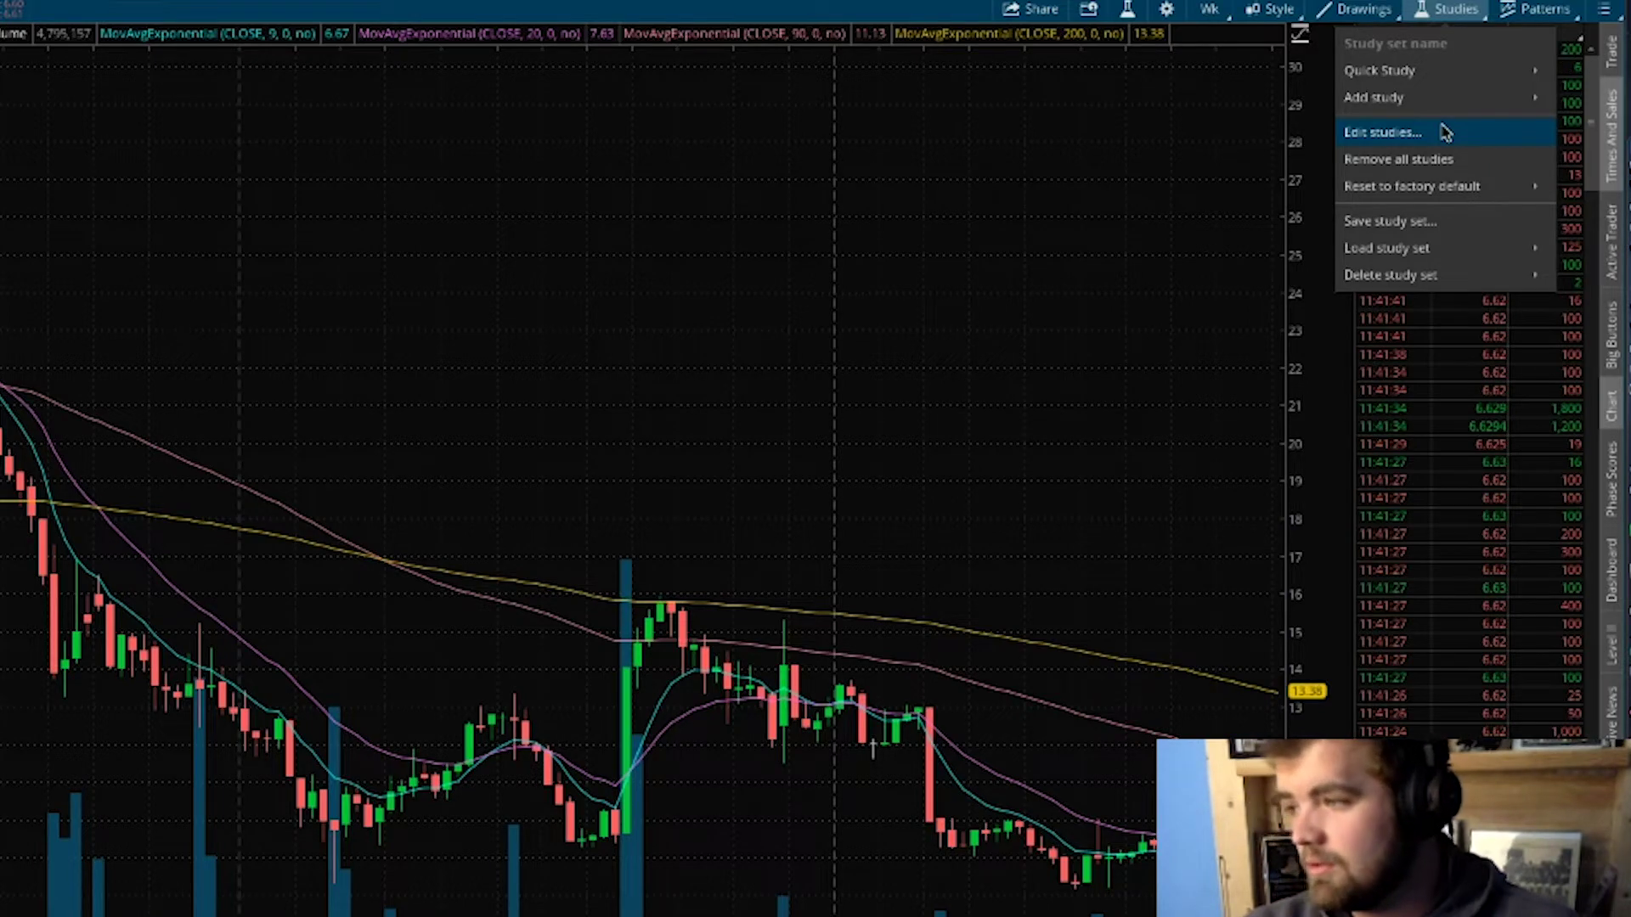
{"action": "left_click", "coordinate": [1444, 132]}
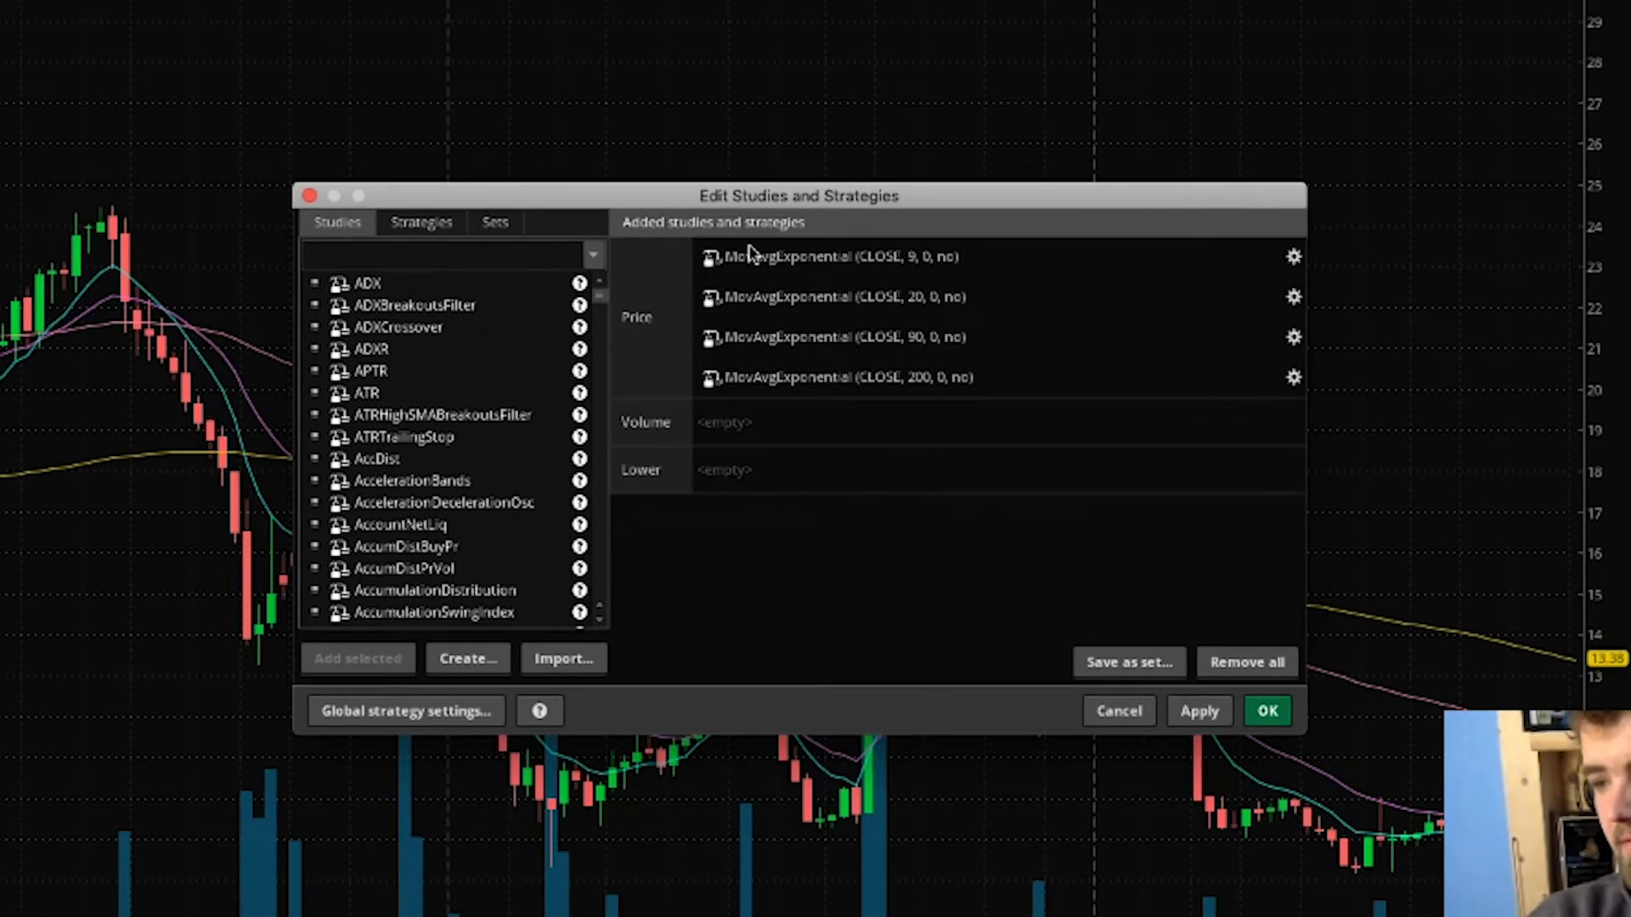
{"action": "left_click", "coordinate": [762, 337]}
{"action": "left_click", "coordinate": [901, 378]}
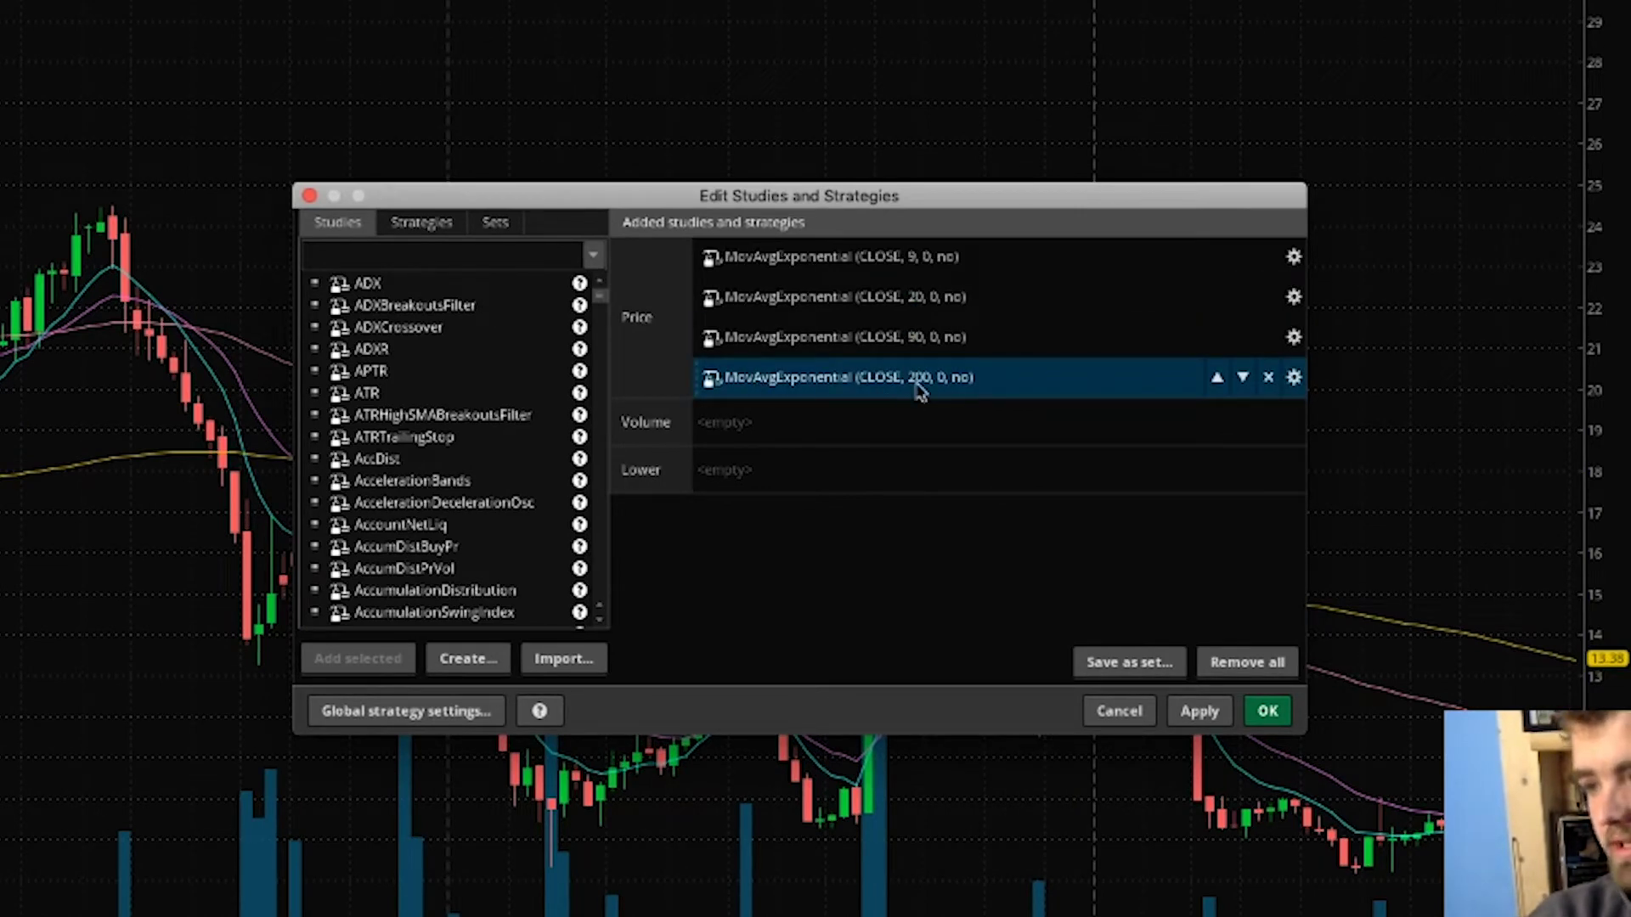
{"action": "left_click", "coordinate": [921, 347]}
{"action": "left_click", "coordinate": [945, 257]}
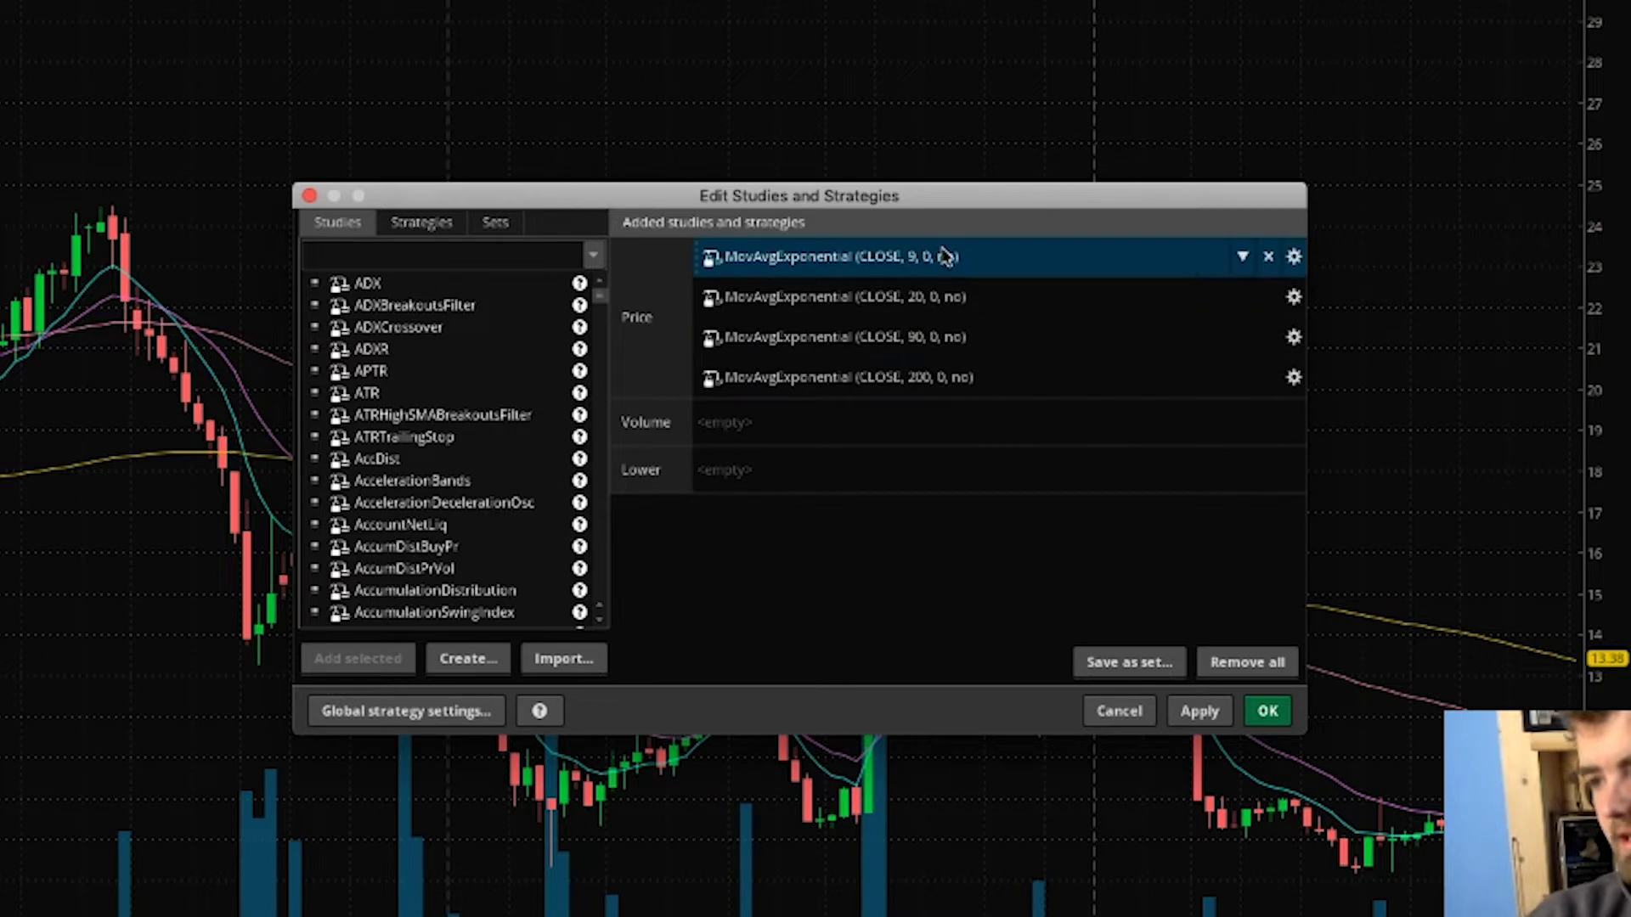
{"action": "left_click", "coordinate": [943, 296]}
{"action": "left_click", "coordinate": [936, 337]}
{"action": "left_click", "coordinate": [709, 378]}
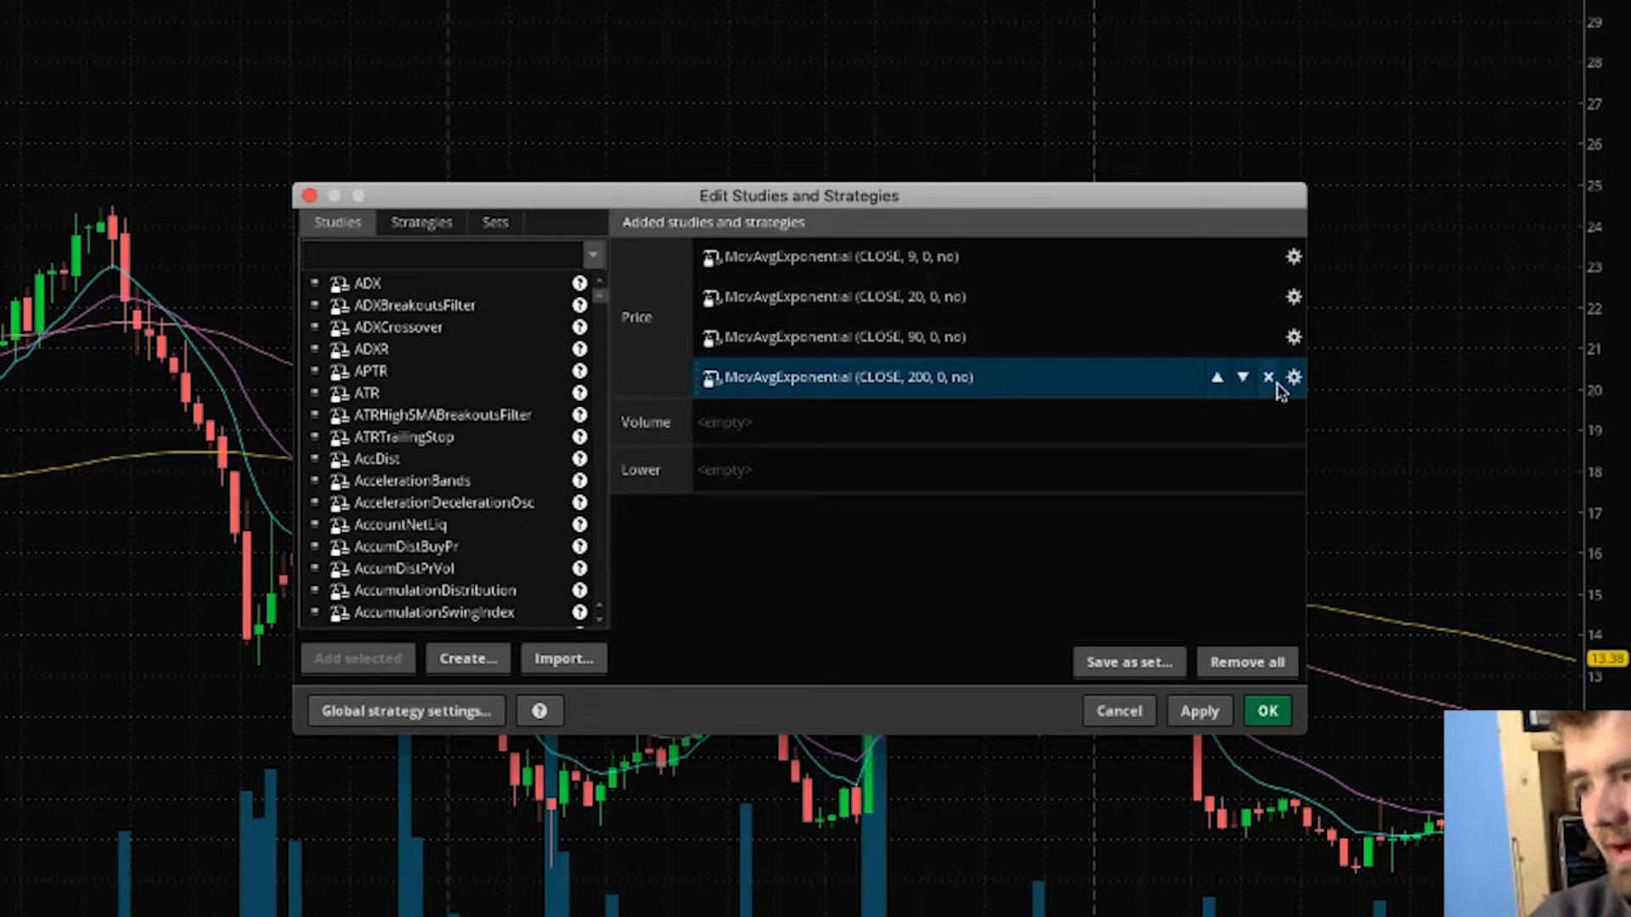
{"action": "left_click", "coordinate": [480, 255]}
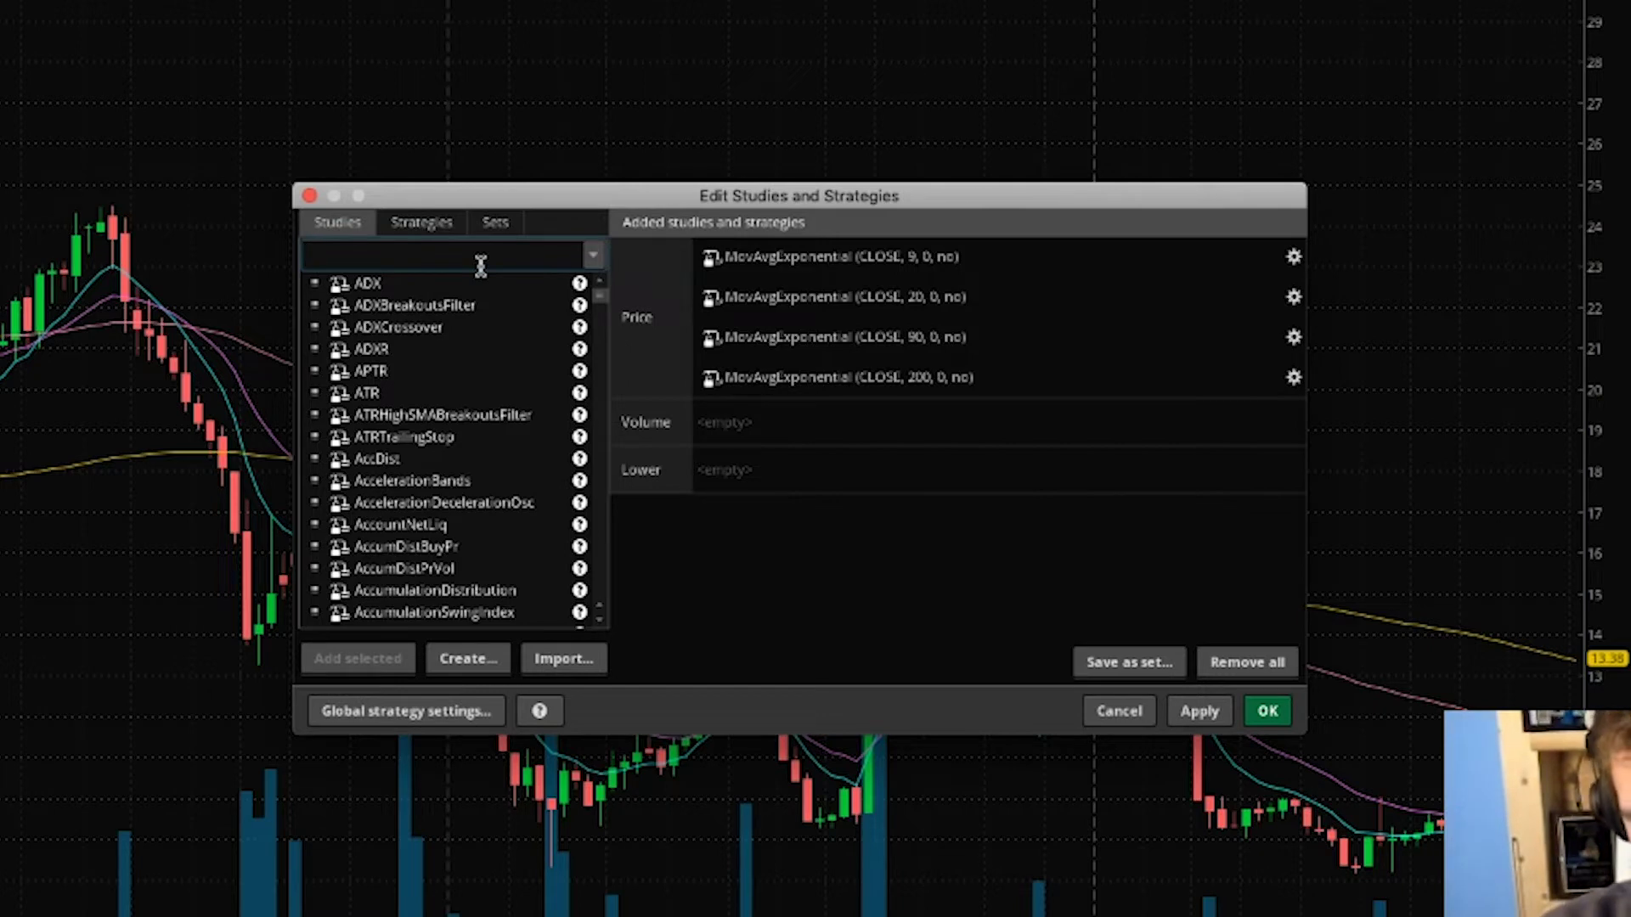
Search 'mov' and add another MovAvgExponential (CLOSE, 9) under Price
{"action": "type", "text": "mov"}
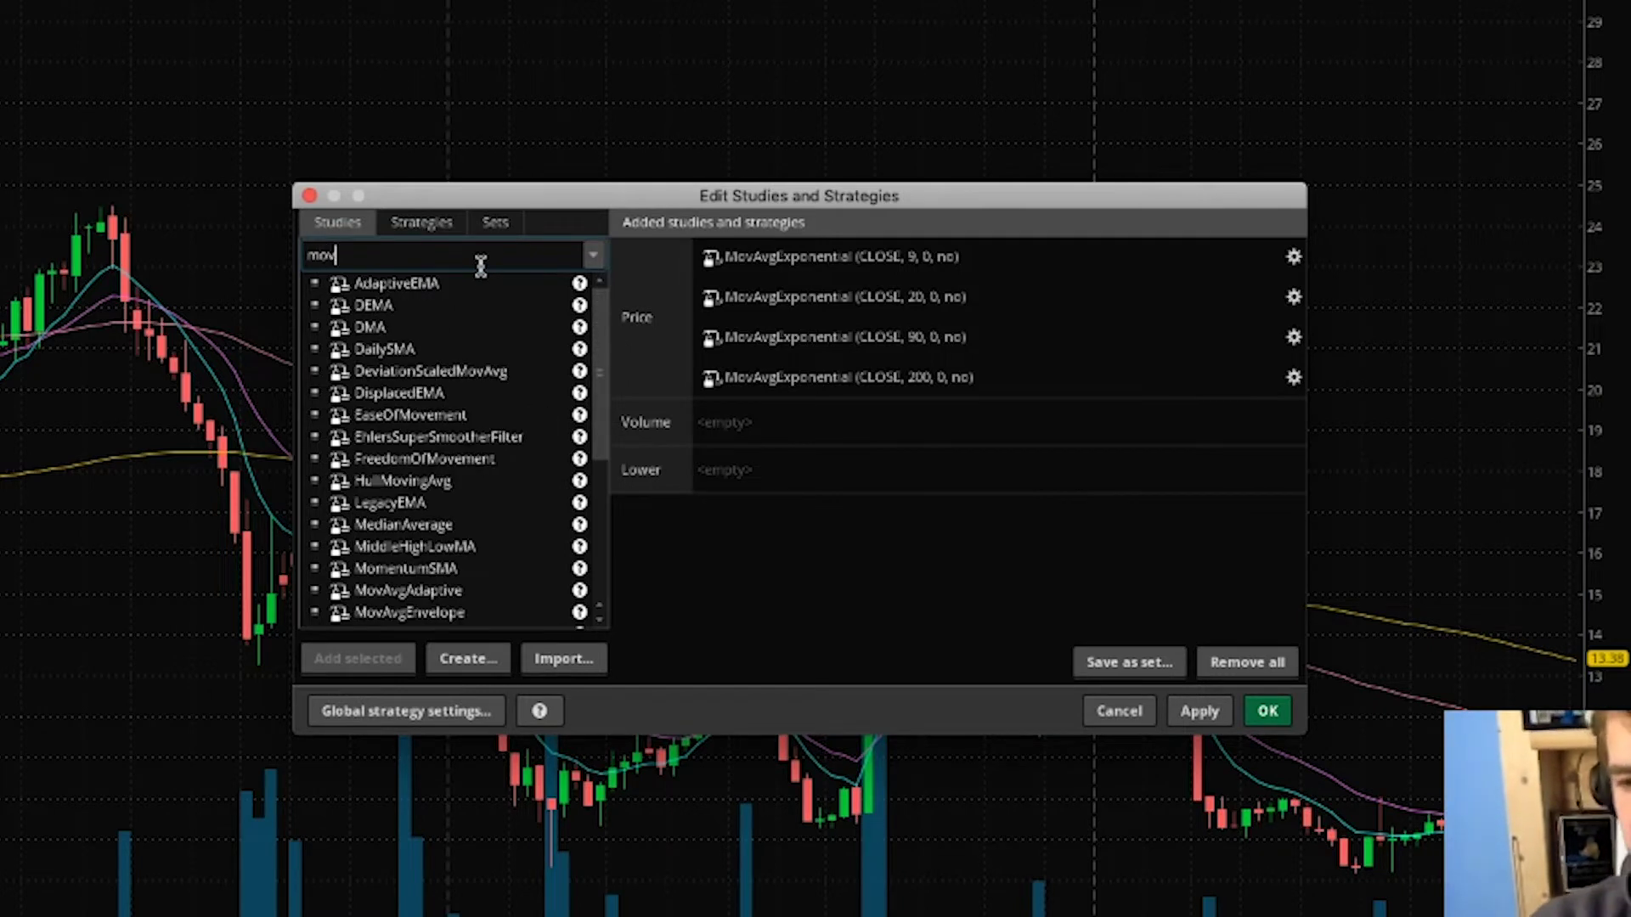
{"action": "scroll", "coordinate": [624, 406], "scroll_direction": "down", "scroll_amount": 1}
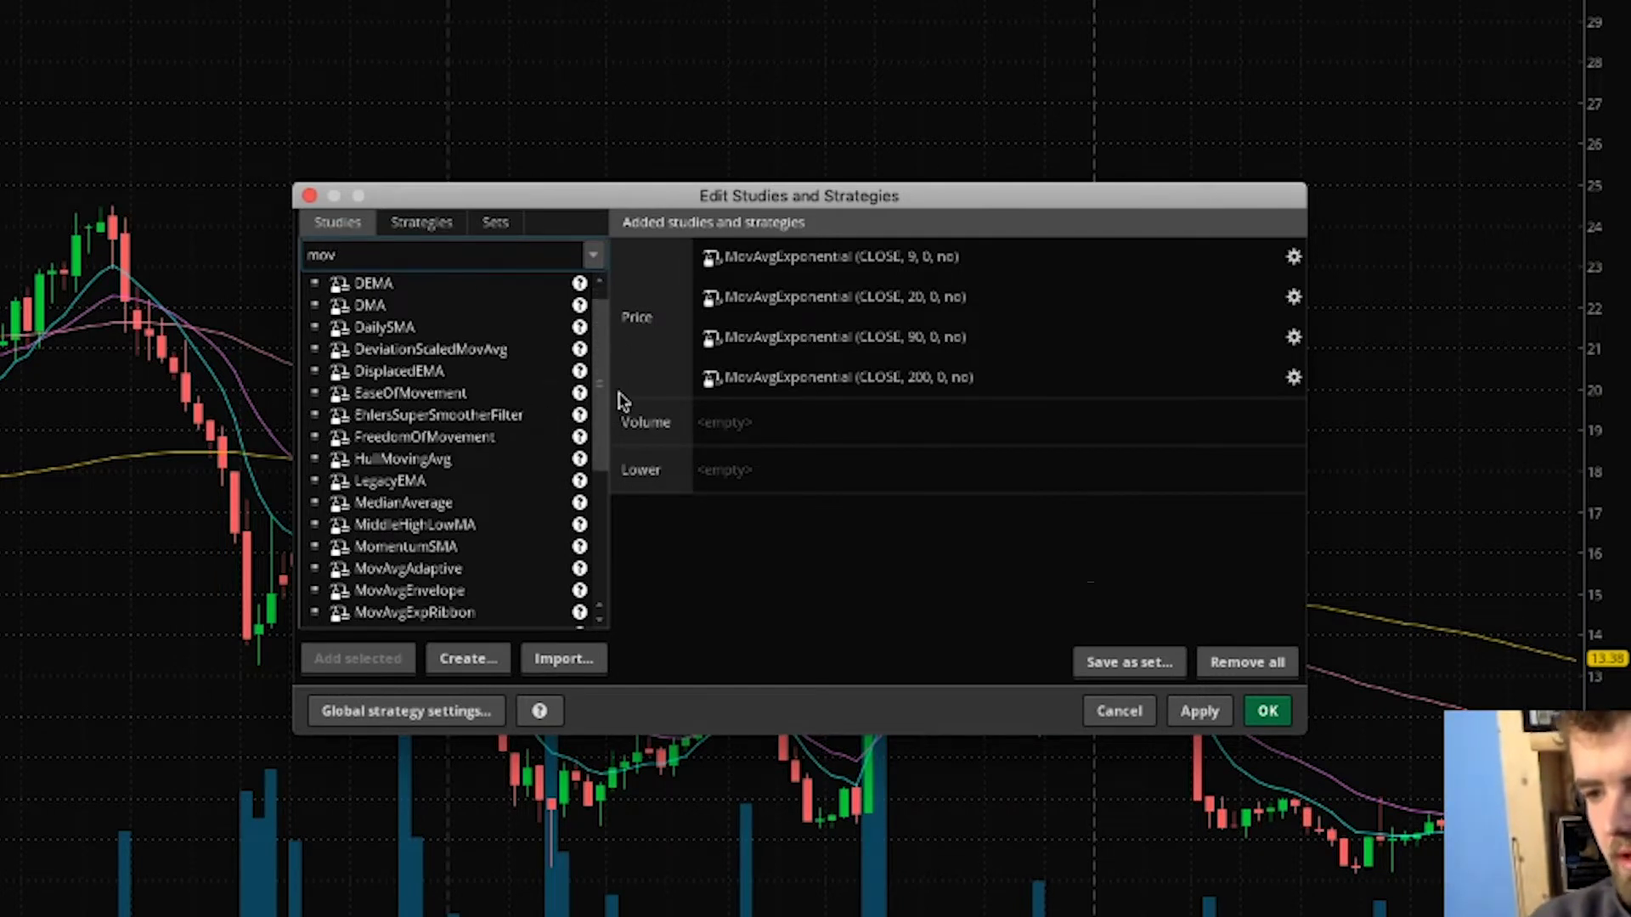
{"action": "scroll", "coordinate": [607, 390], "scroll_direction": "down", "scroll_amount": 1}
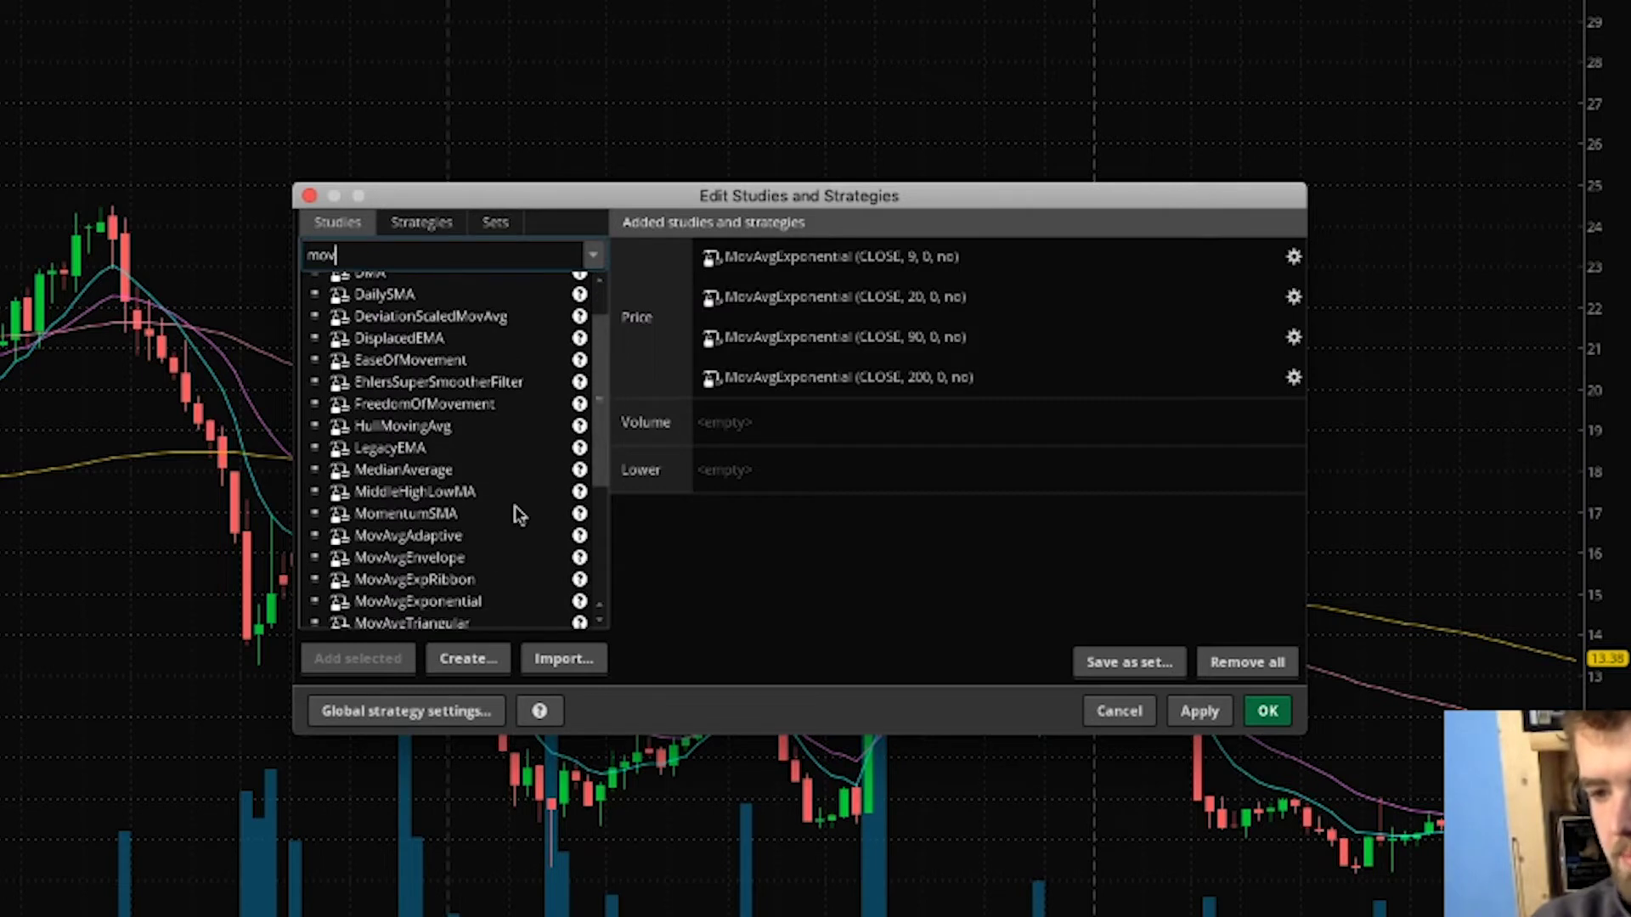
{"action": "left_click", "coordinate": [463, 603]}
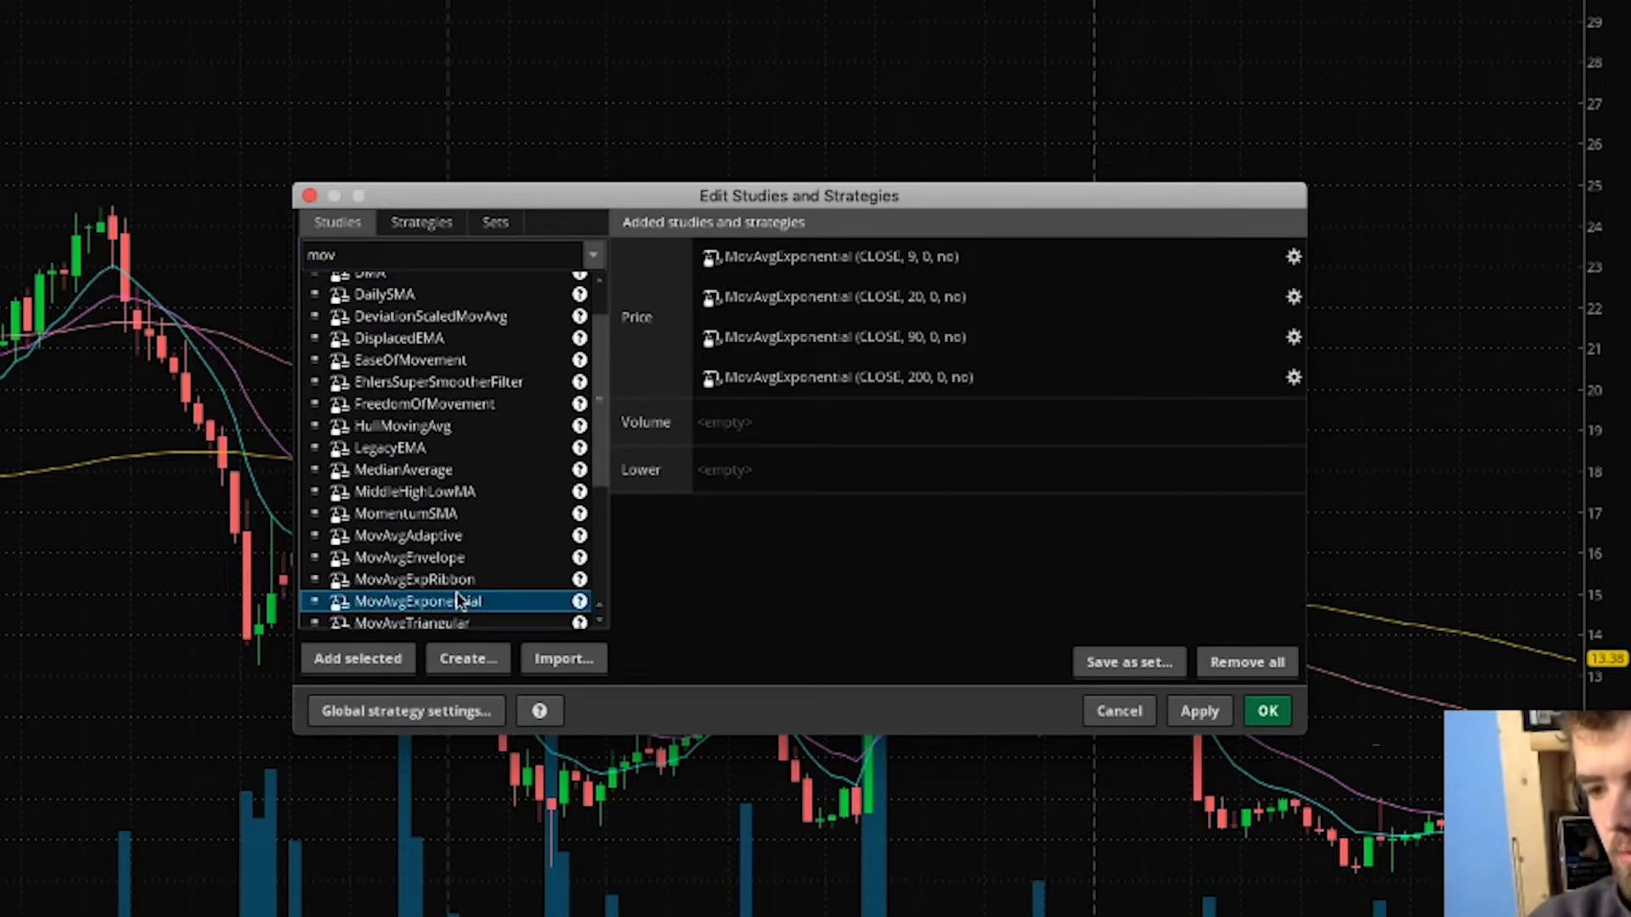
{"action": "double_click", "coordinate": [450, 605]}
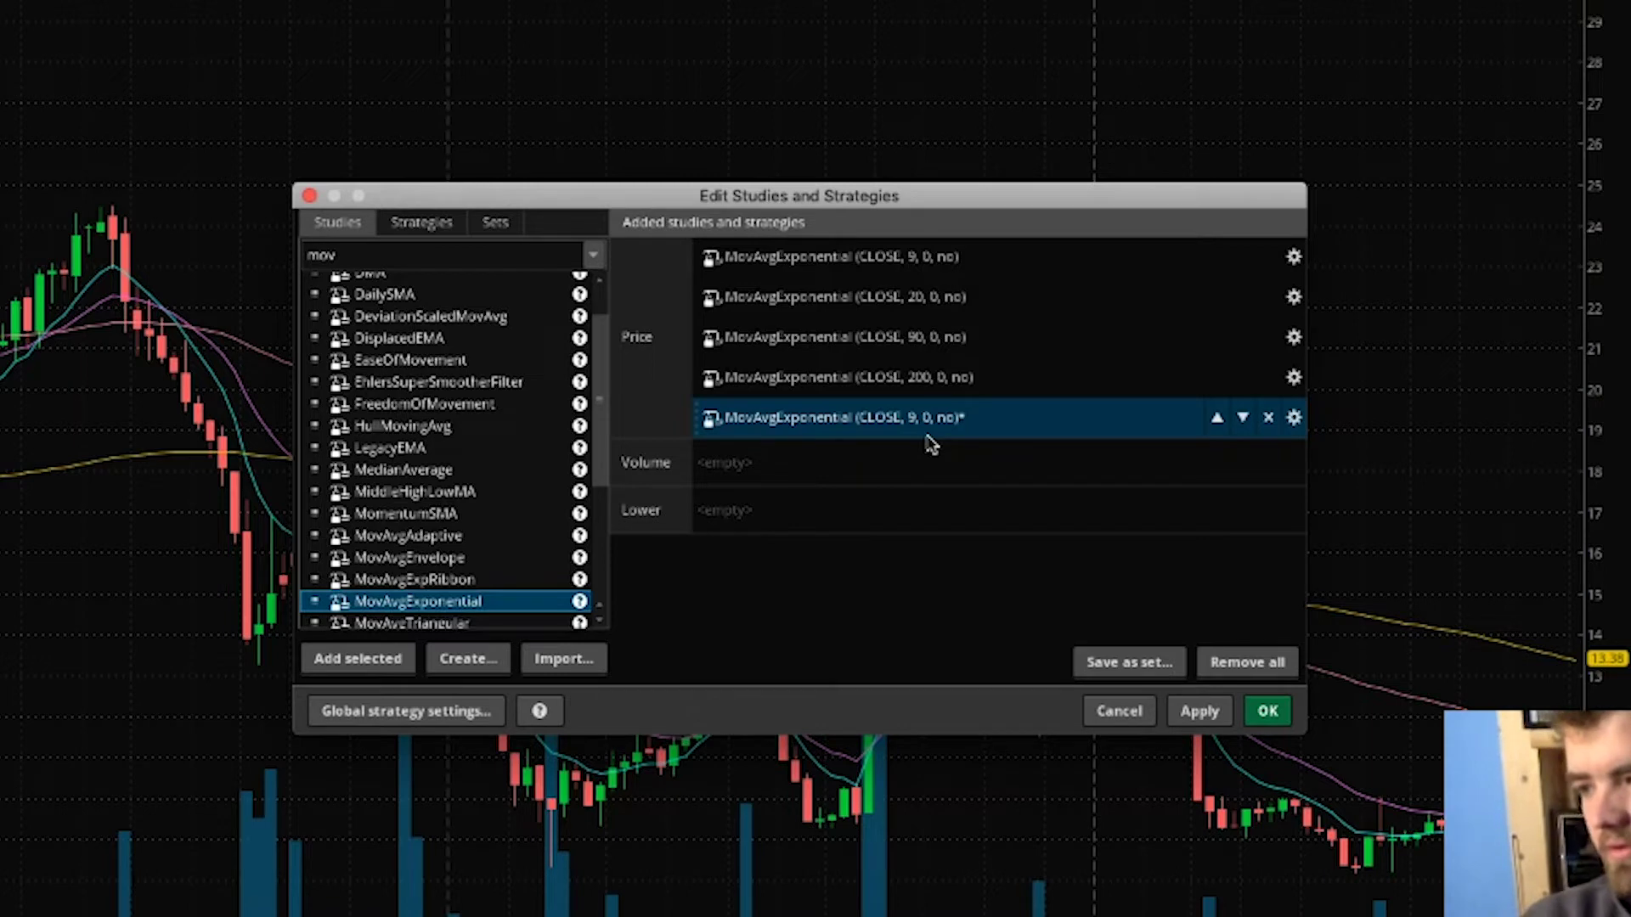
Set the new EMA's length to 50 and its line colour to green
{"action": "left_click", "coordinate": [1291, 418]}
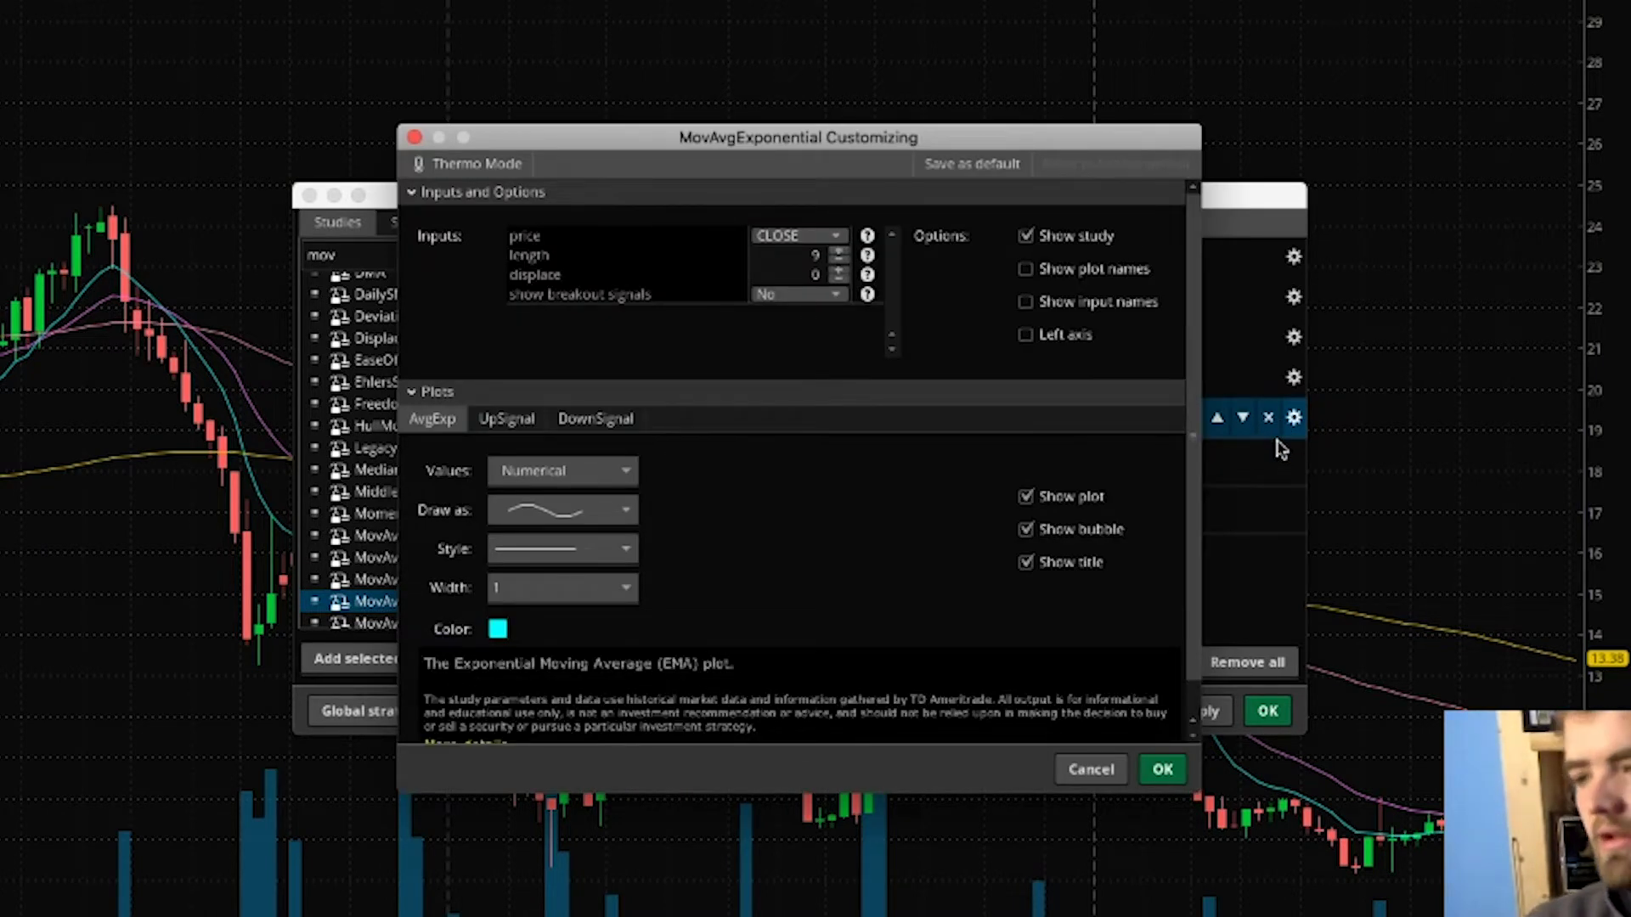
{"action": "left_click", "coordinate": [817, 256]}
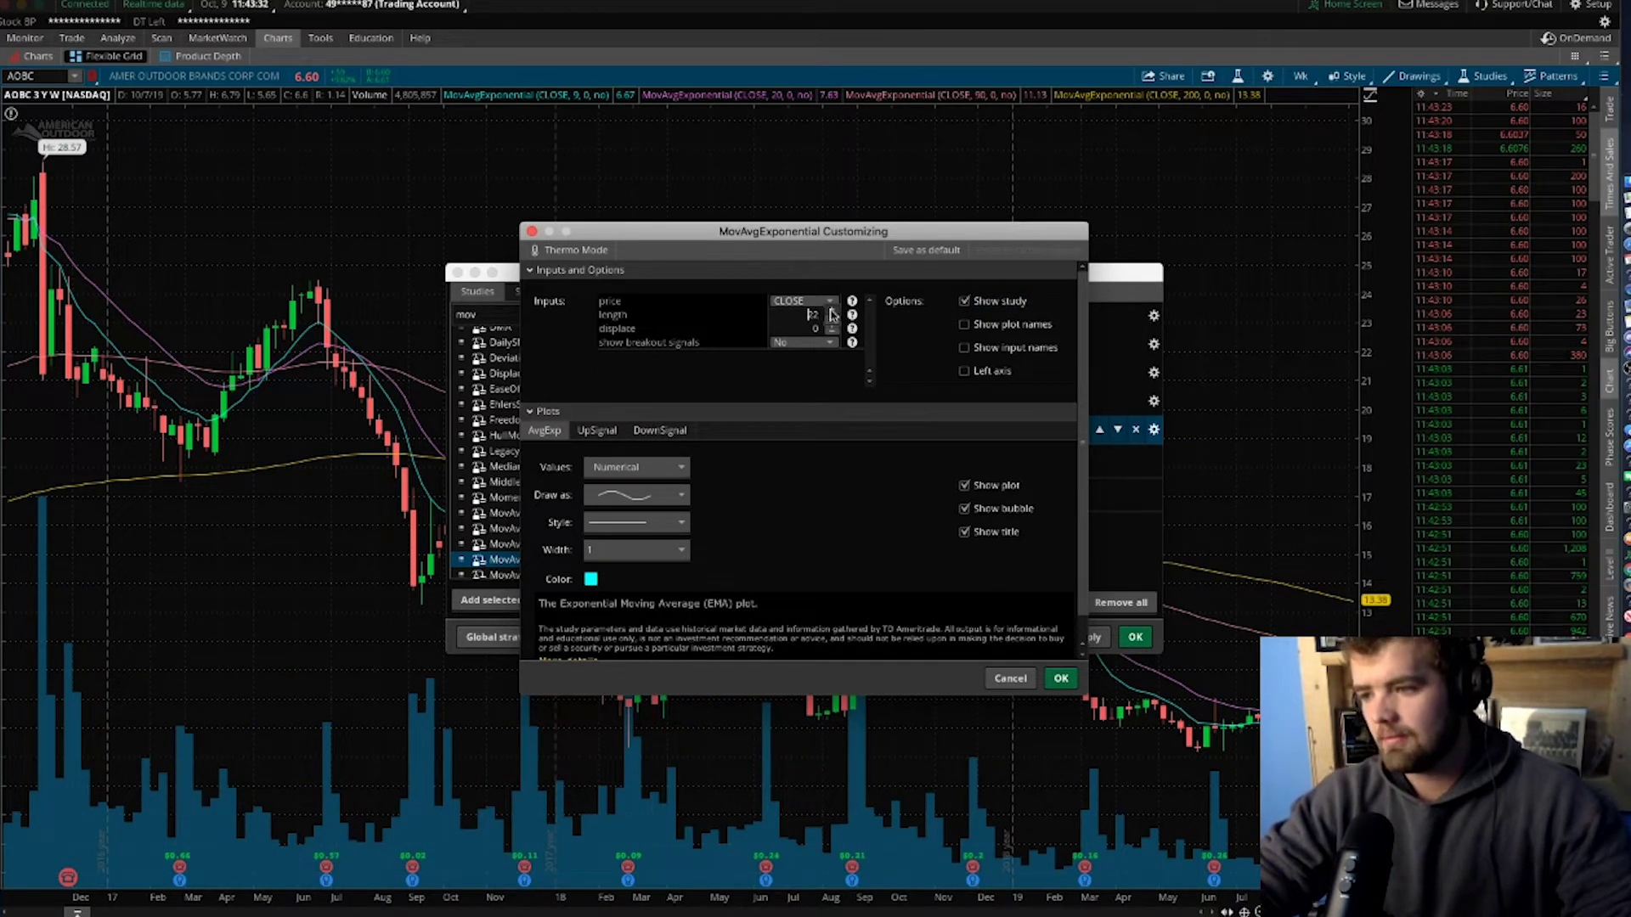
{"action": "left_click", "coordinate": [831, 313]}
{"action": "left_click", "coordinate": [832, 312]}
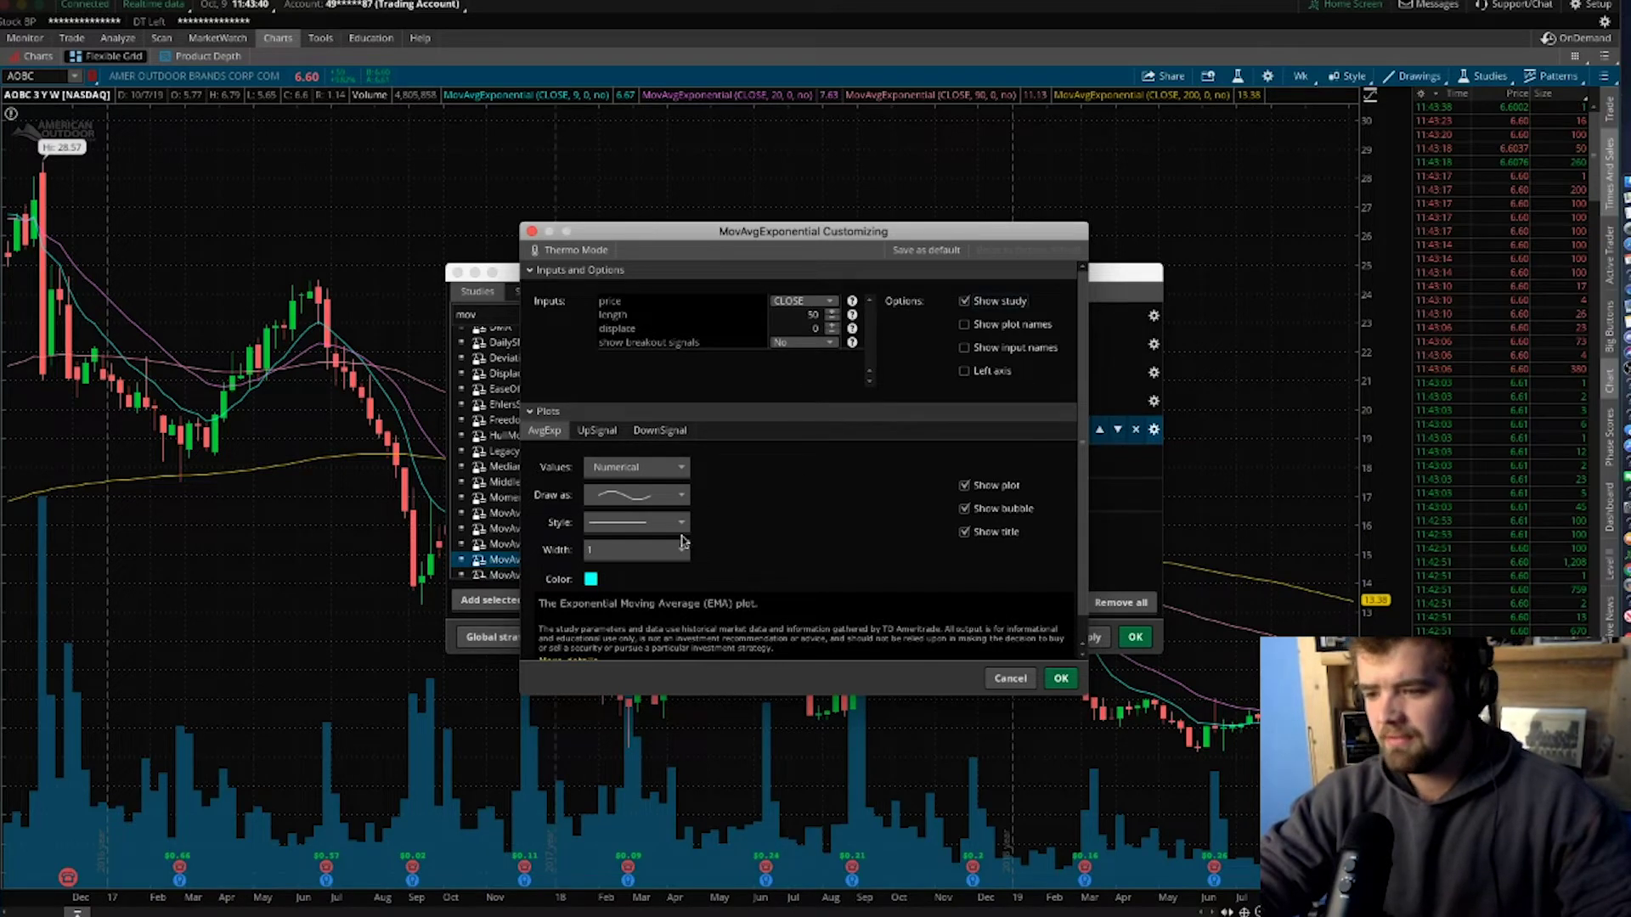
{"action": "left_click", "coordinate": [591, 578]}
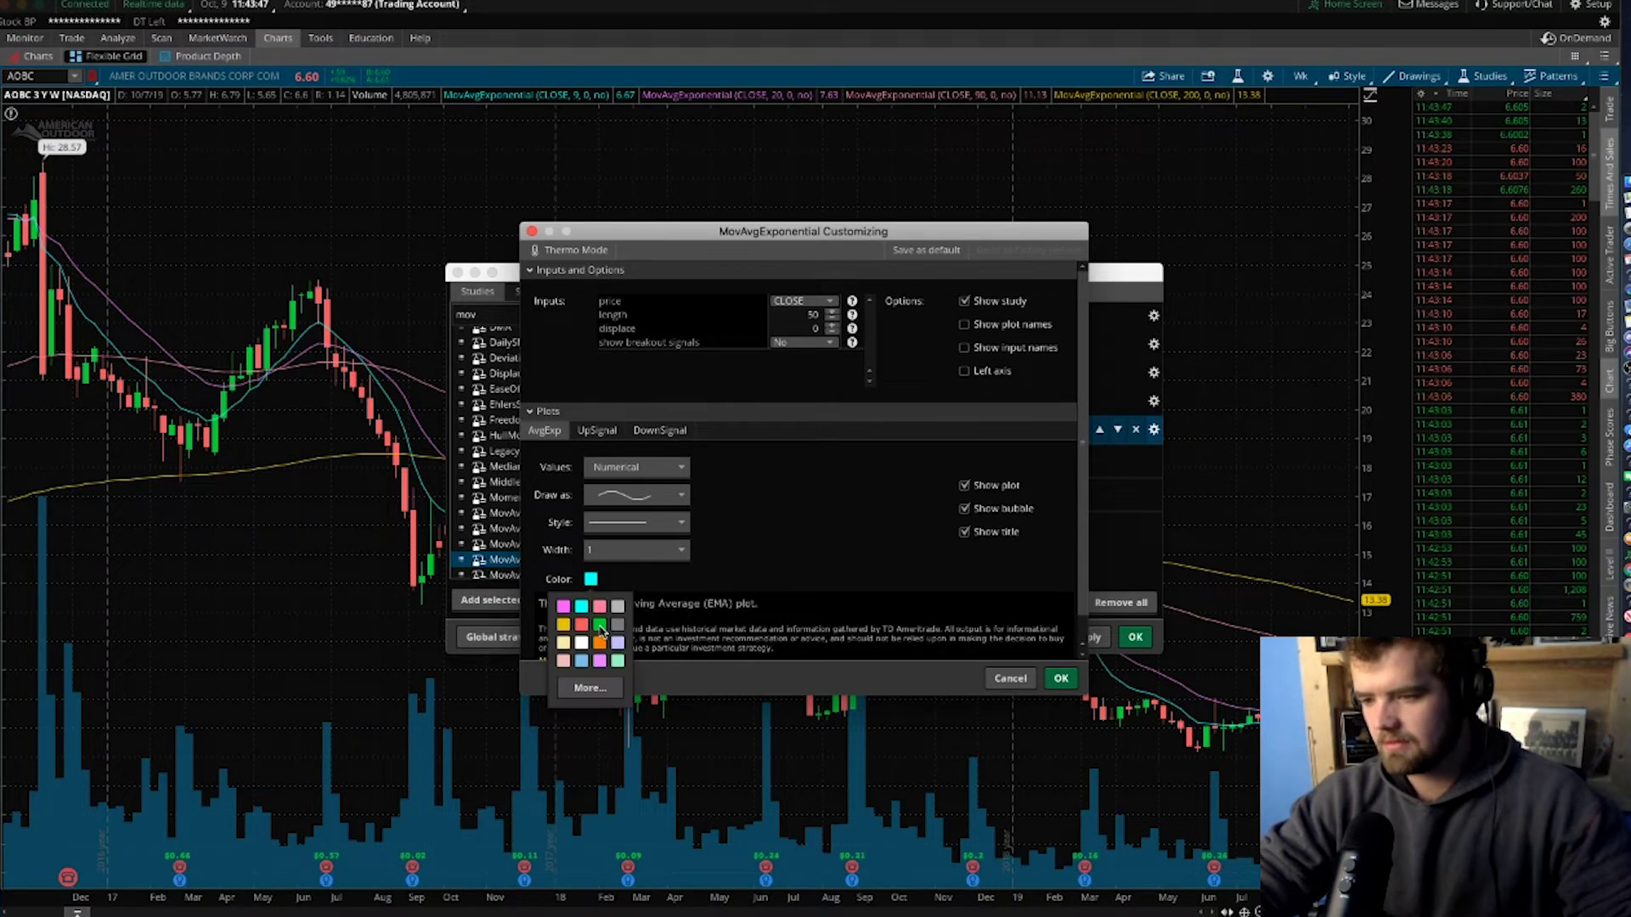
{"action": "left_click", "coordinate": [600, 626]}
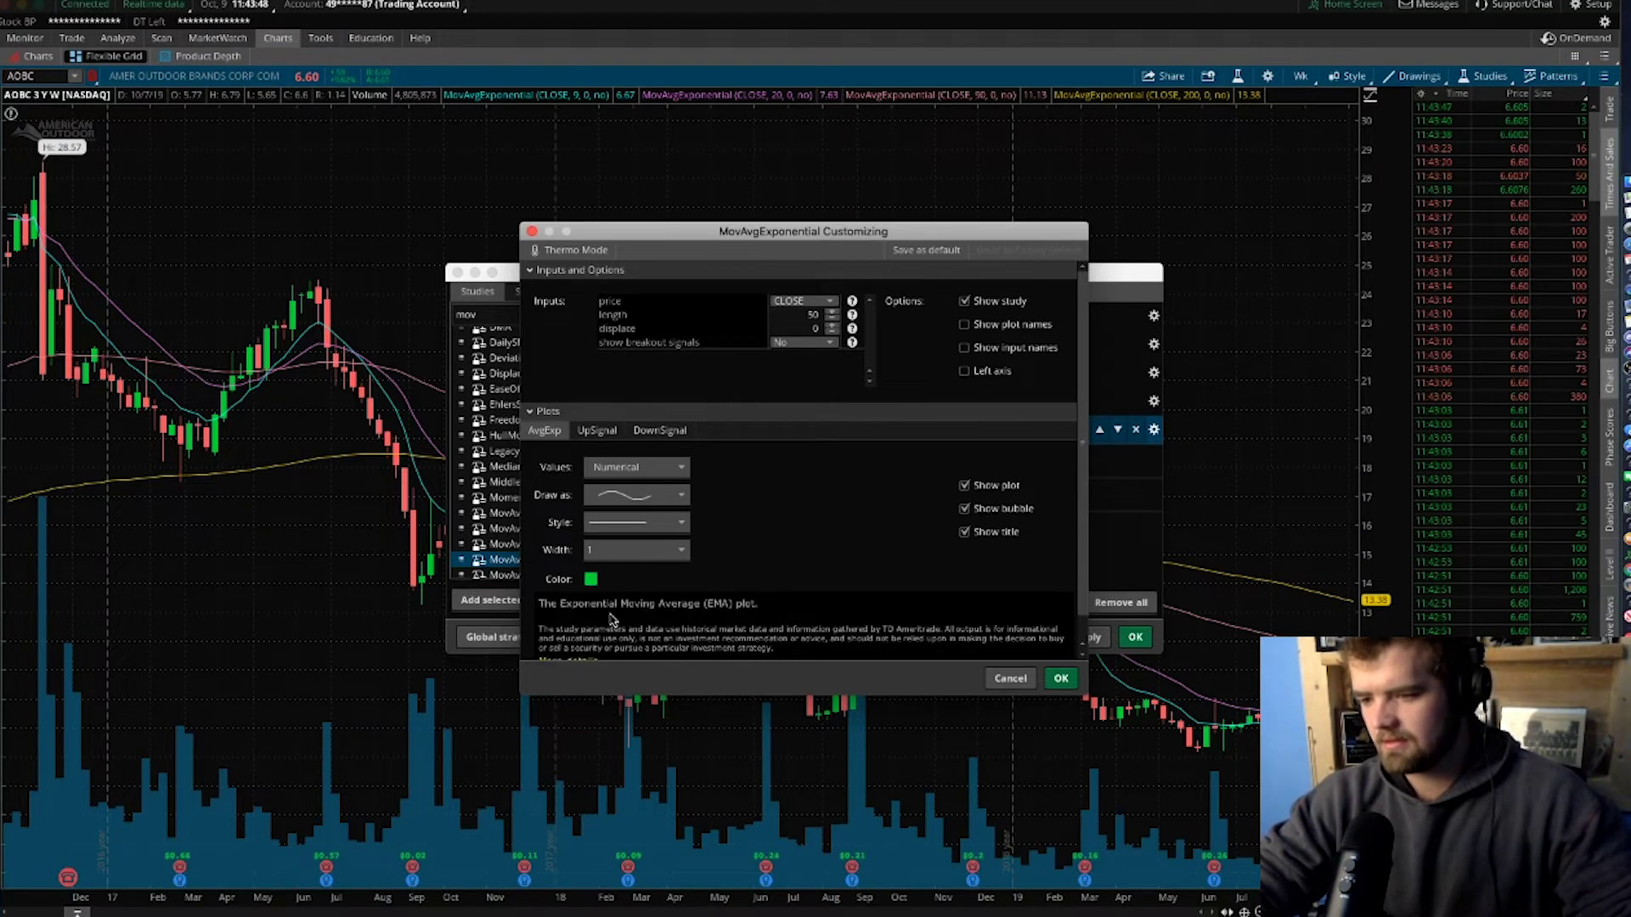
{"action": "left_click", "coordinate": [1061, 677]}
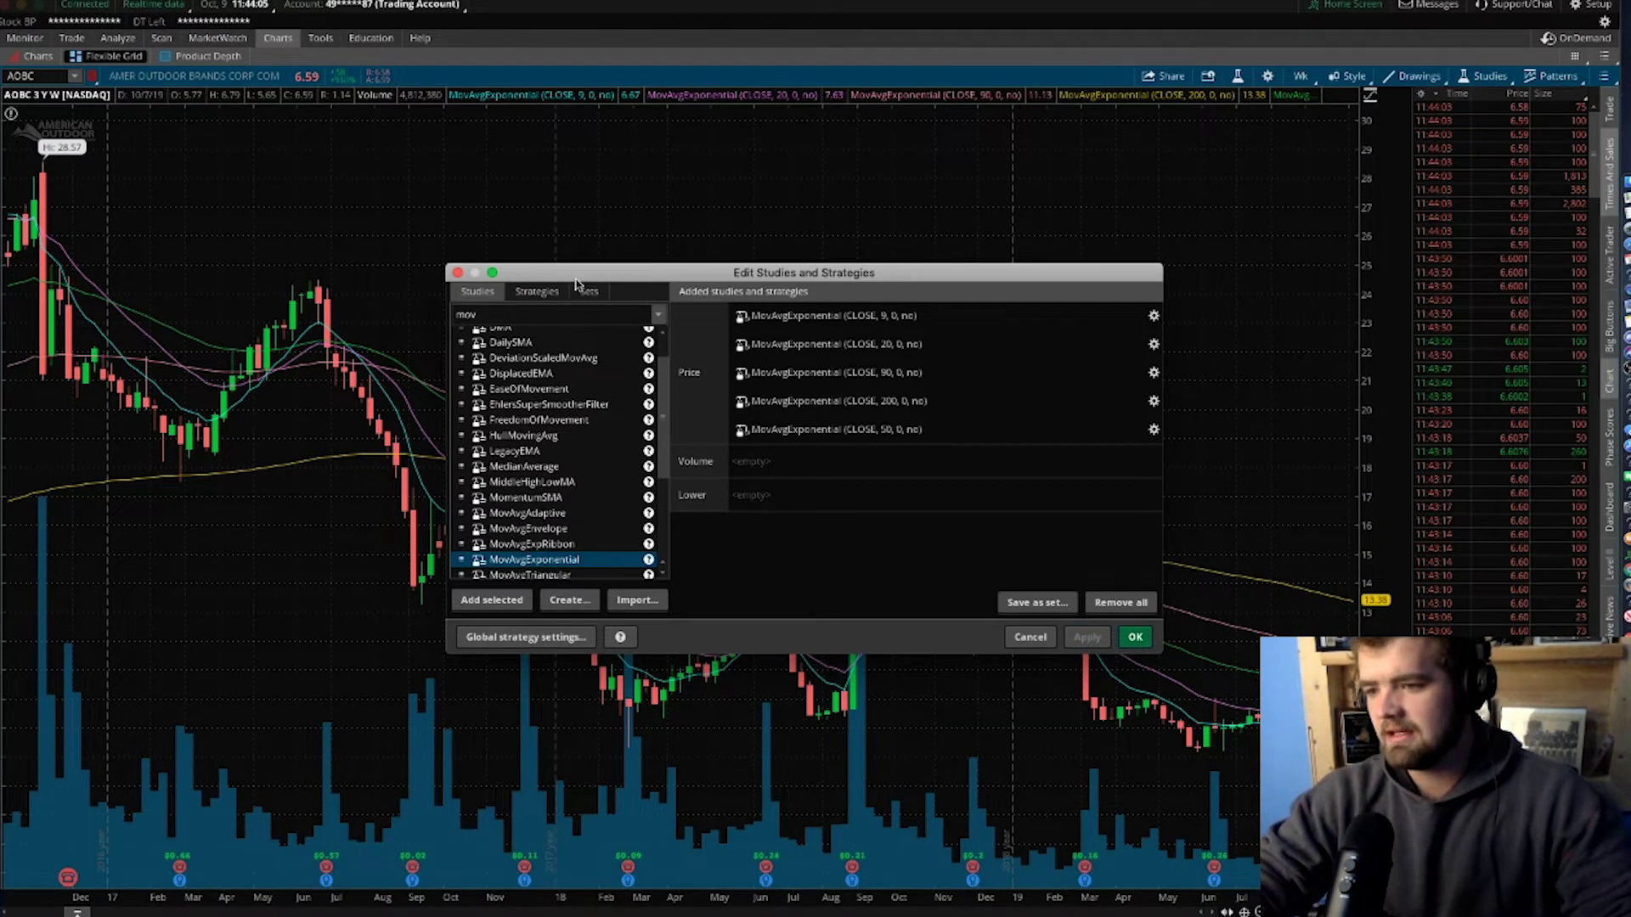
Delete the MovAvgExponential (CLOSE, 50) row and apply, keeping the 9, 20, 90, 200 EMAs
{"action": "left_click_drag", "start_coordinate": [582, 272], "coordinate": [681, 67]}
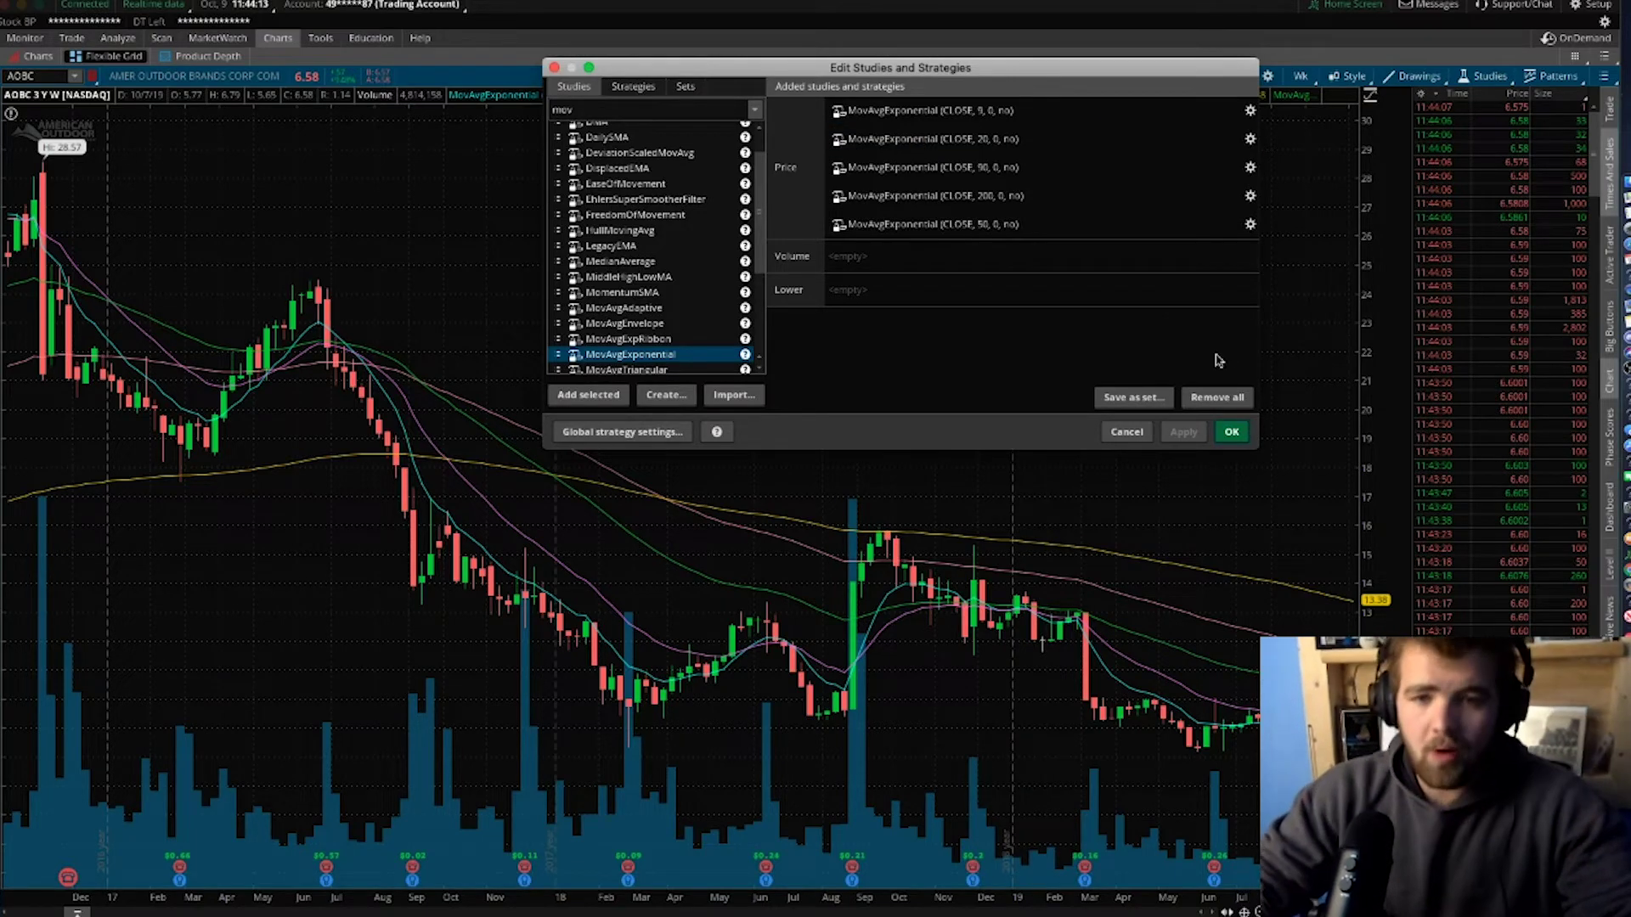
{"action": "mouse_move", "coordinate": [1236, 226]}
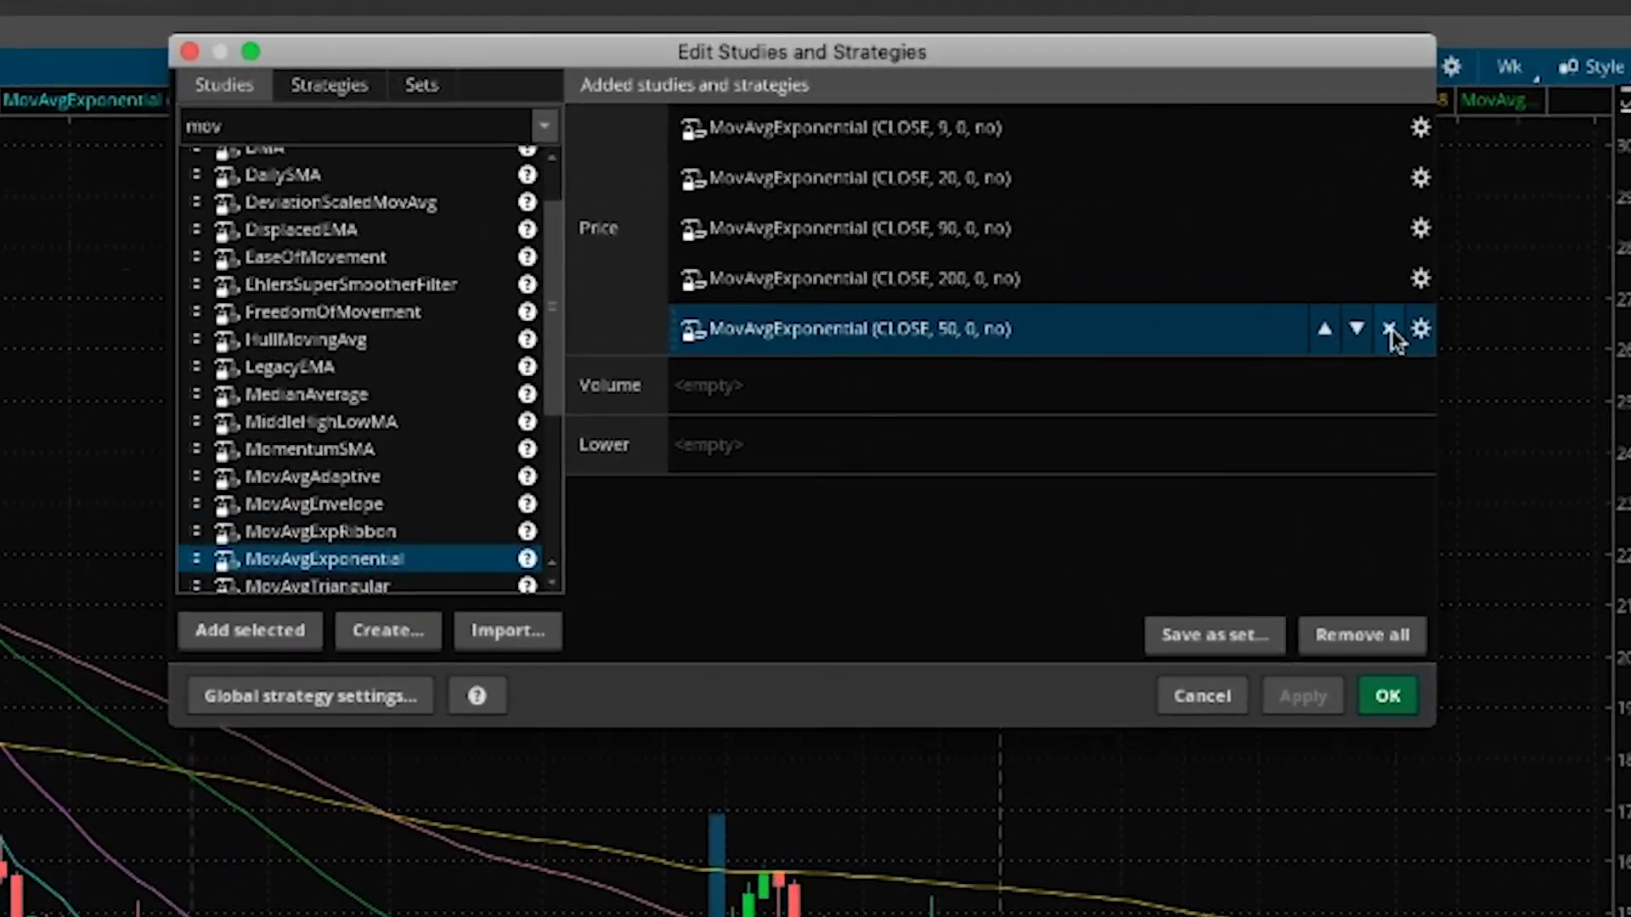
{"action": "left_click", "coordinate": [1289, 263]}
{"action": "left_click", "coordinate": [1287, 695]}
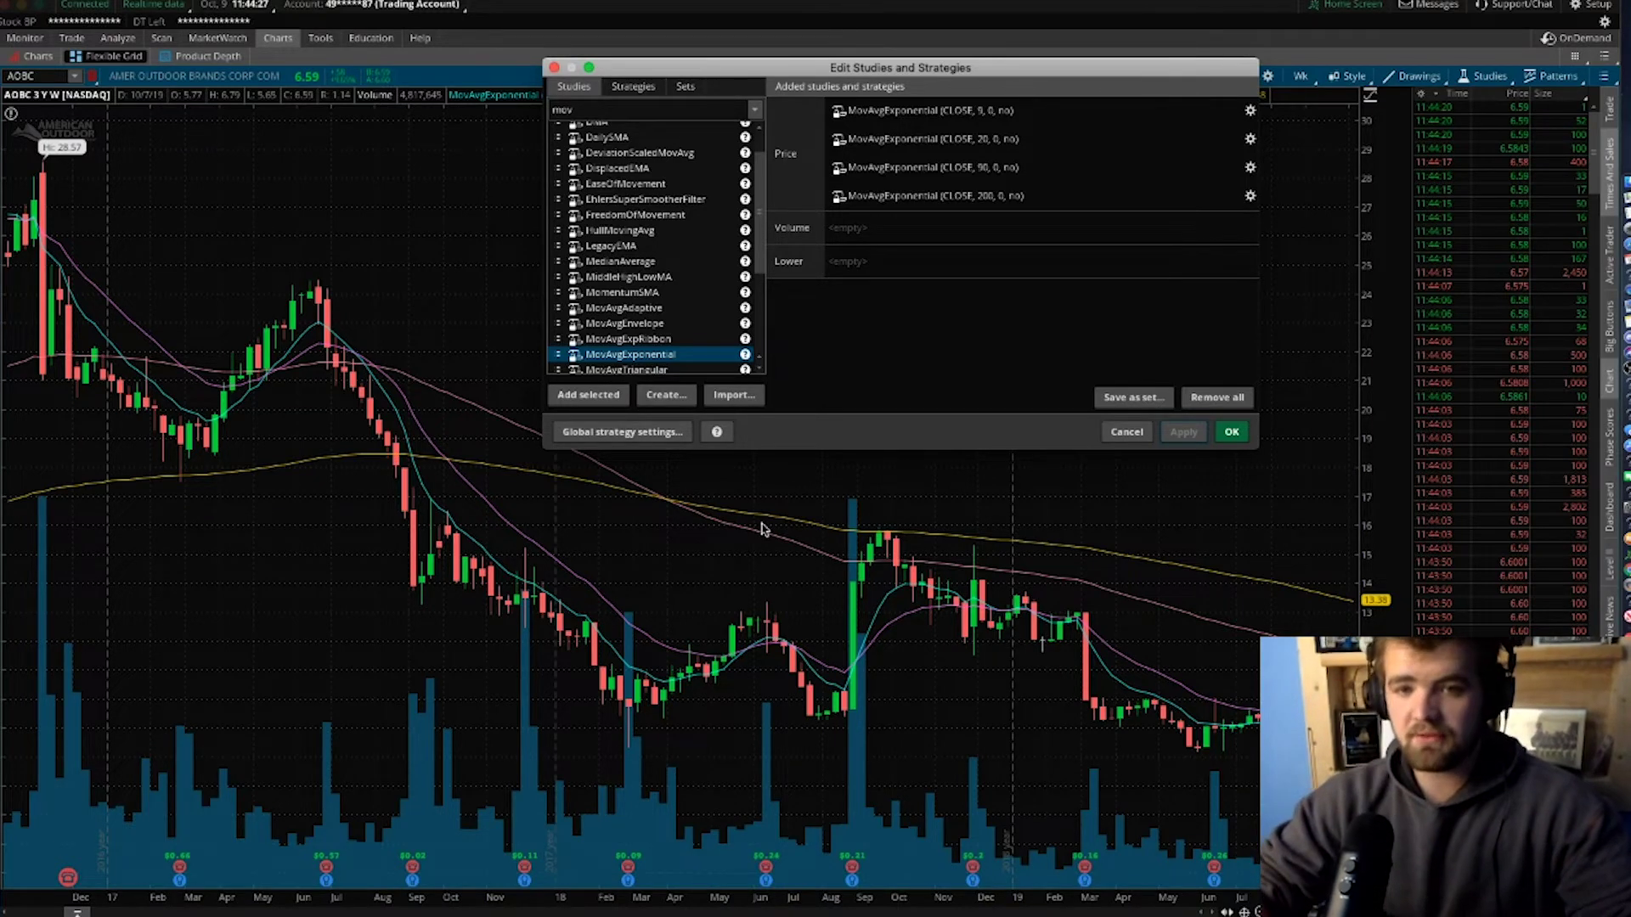
Replace the search with 'rsi' and add RSI (14, 70, 30, CLOSE, WILDERS) under Lower
{"action": "double_click", "coordinate": [658, 110]}
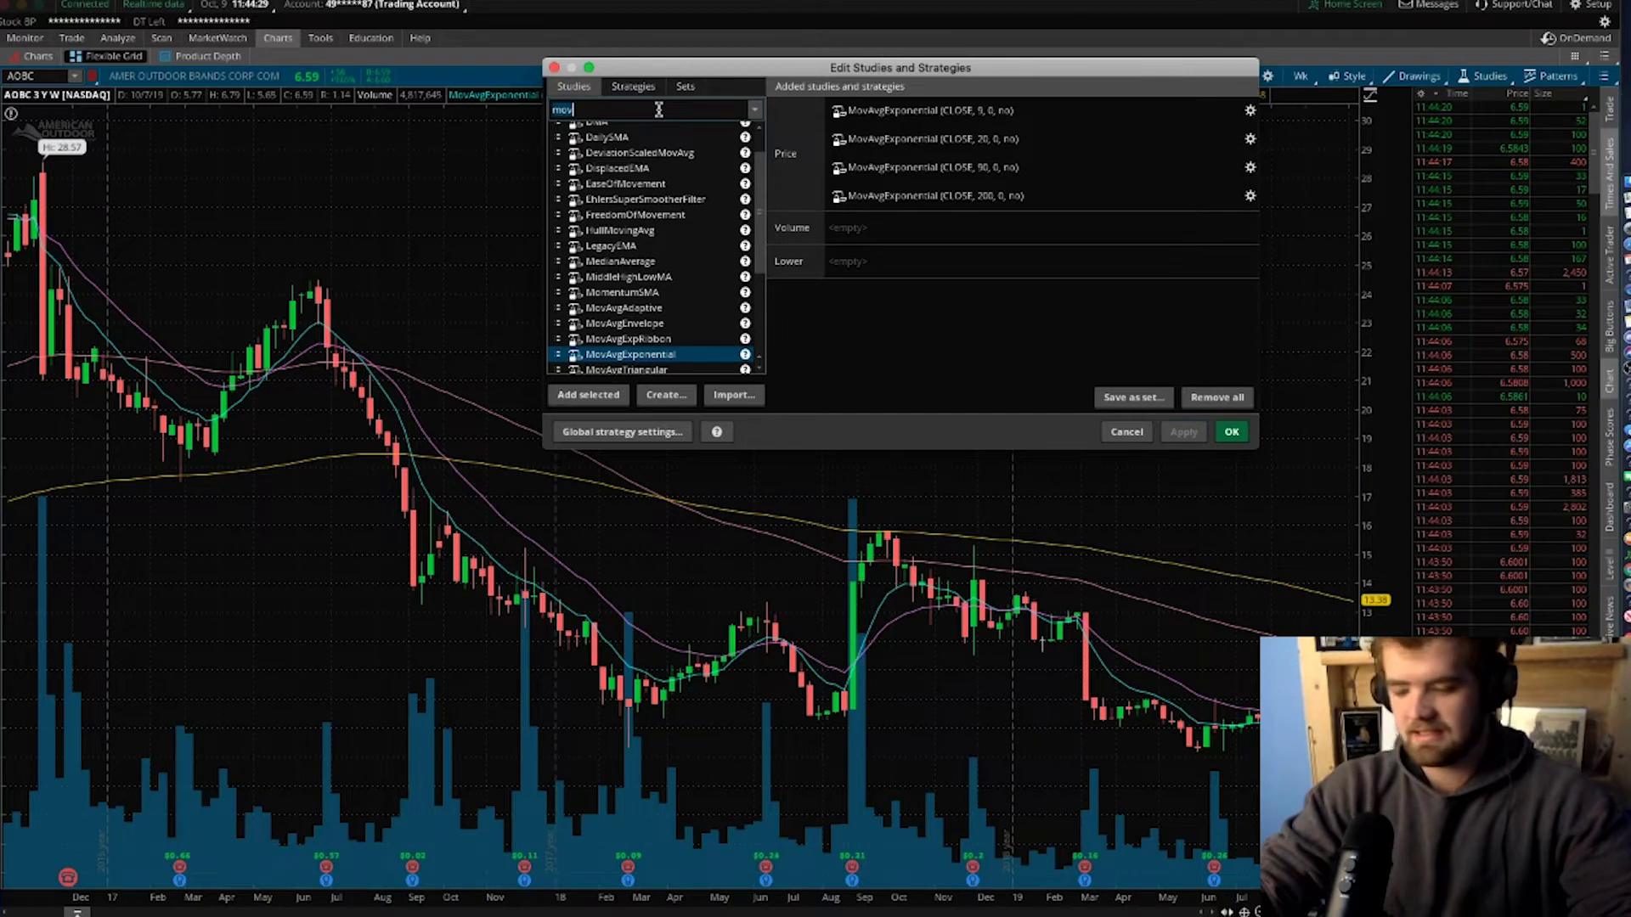
{"action": "key", "text": "BackSpace"}
{"action": "type", "text": "r"}
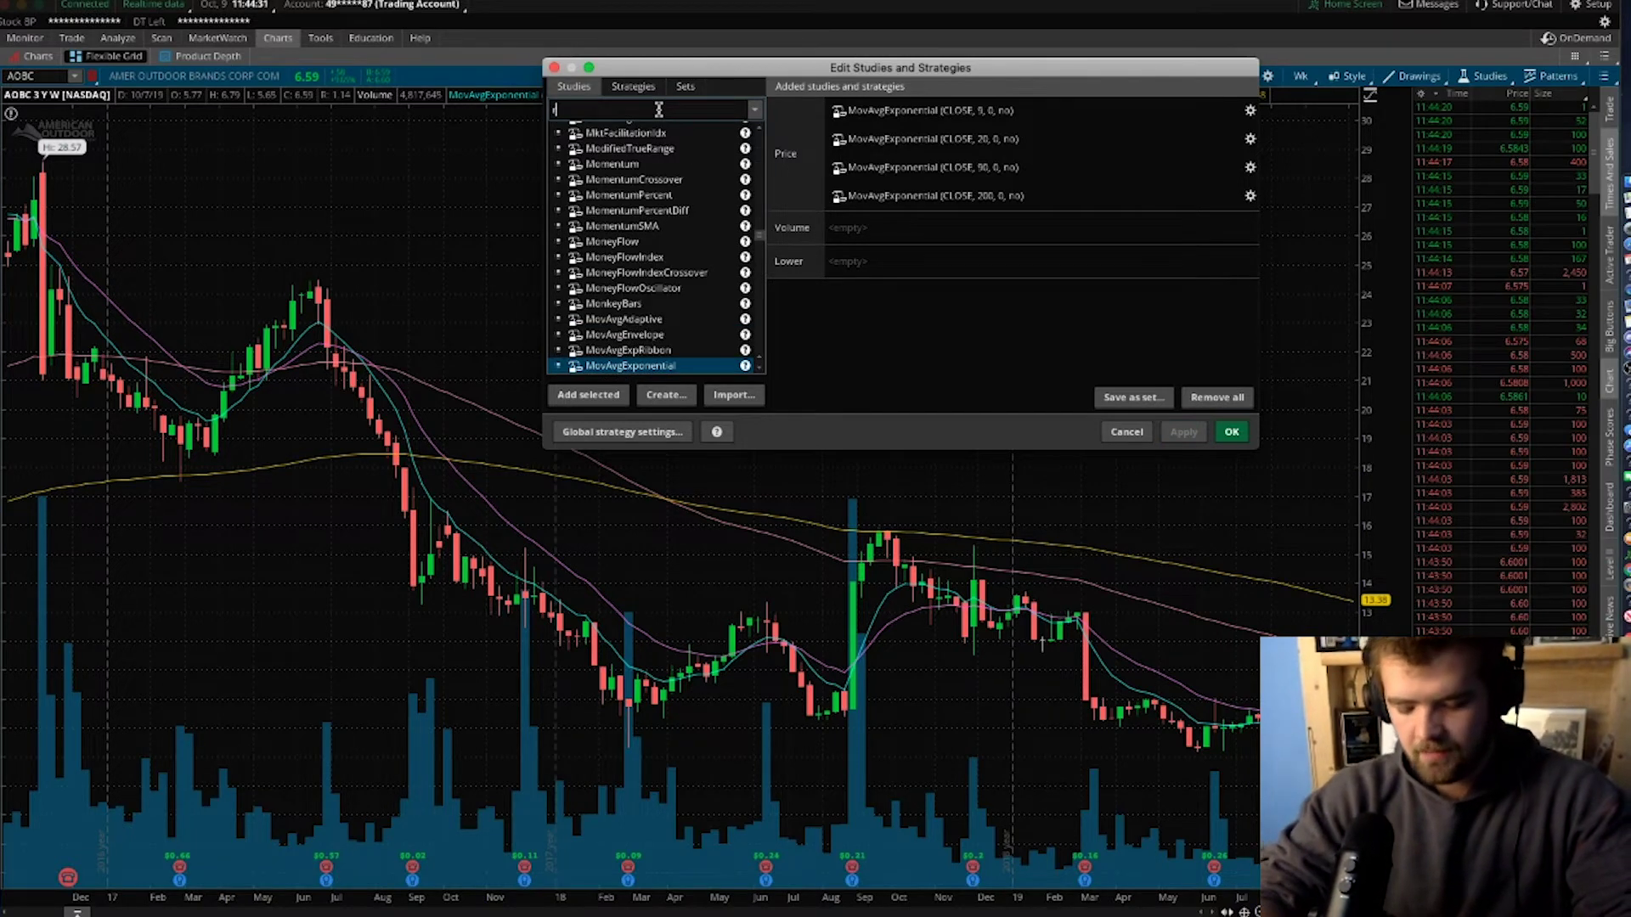
{"action": "type", "text": "si"}
{"action": "left_click", "coordinate": [633, 132]}
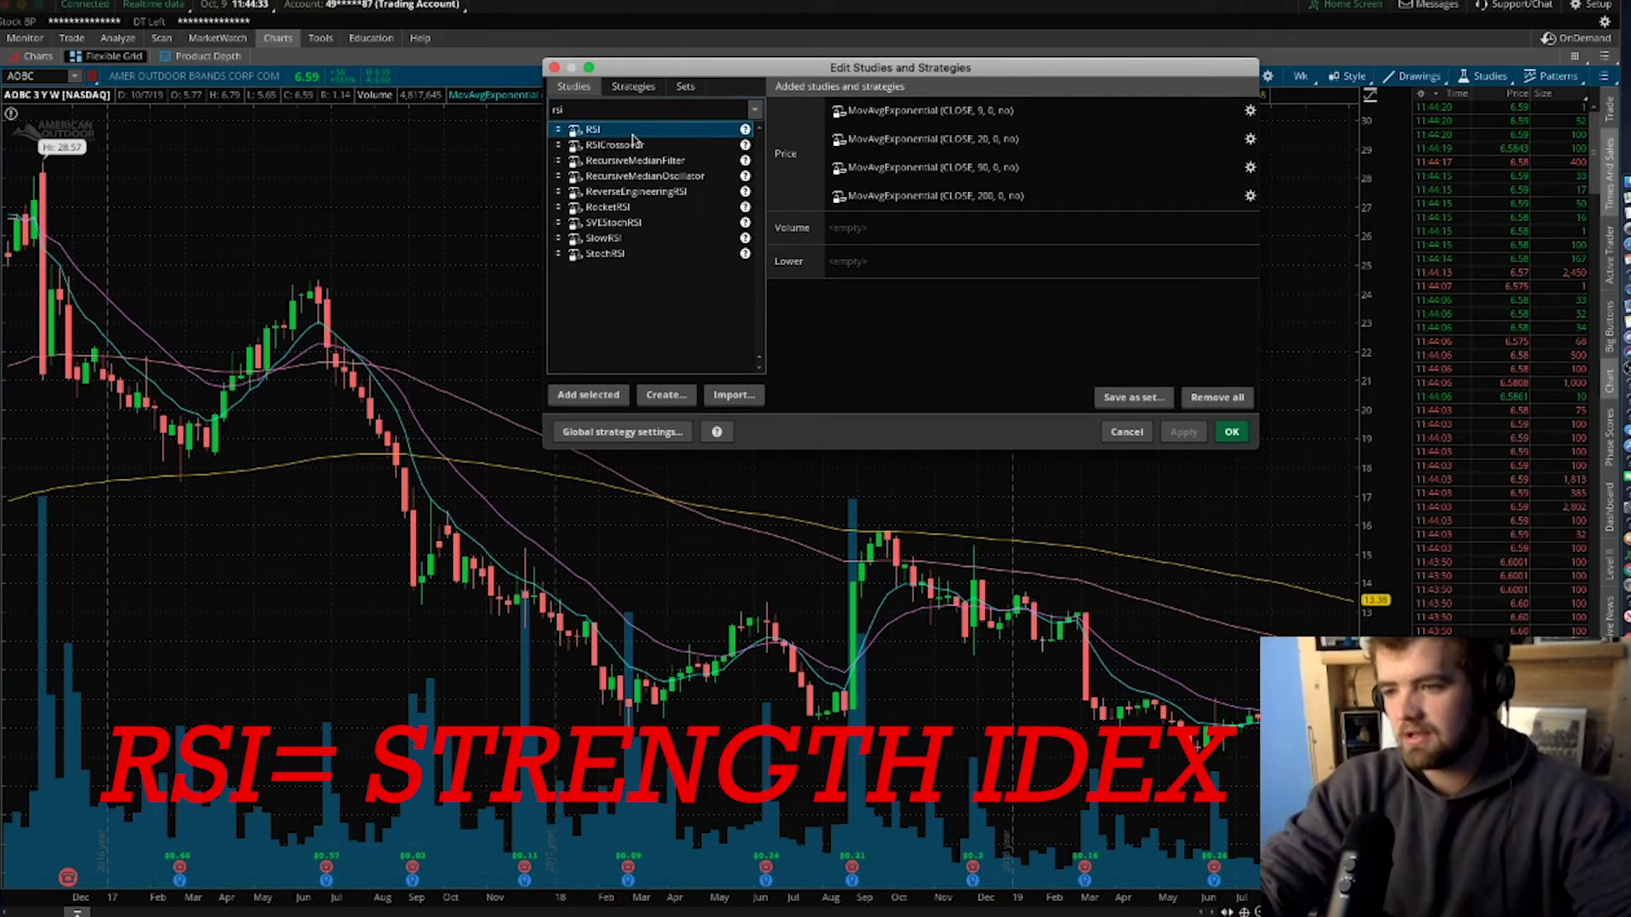
{"action": "double_click", "coordinate": [626, 132]}
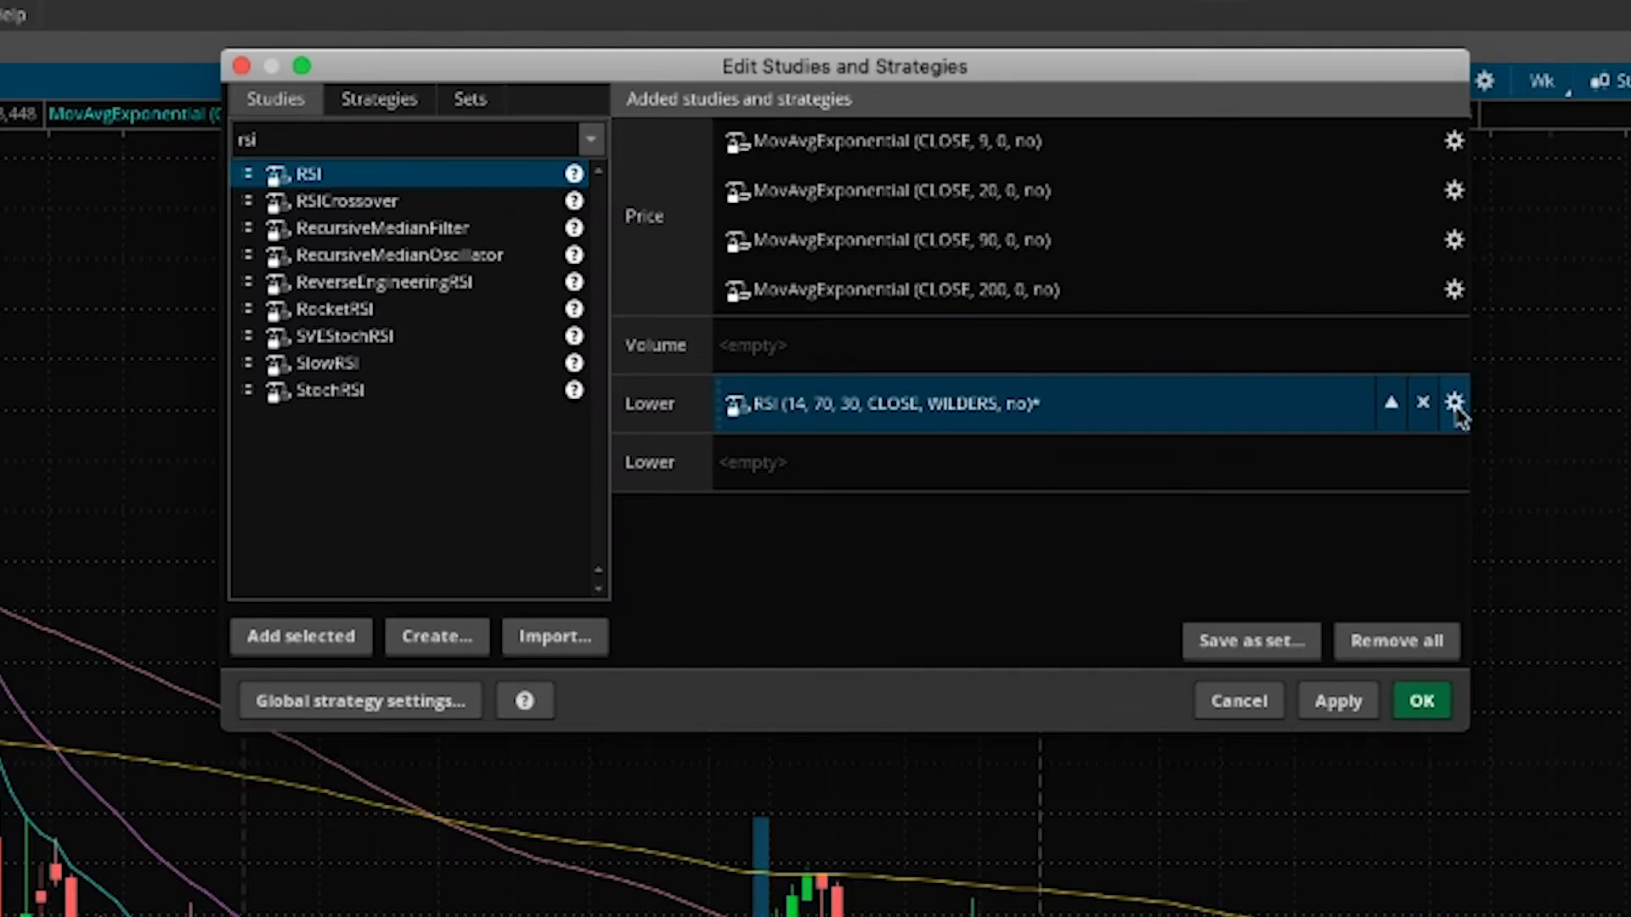
Colour the RSI OverSold plot green and apply the studies to the AOBC chart
{"action": "left_click", "coordinate": [1454, 403]}
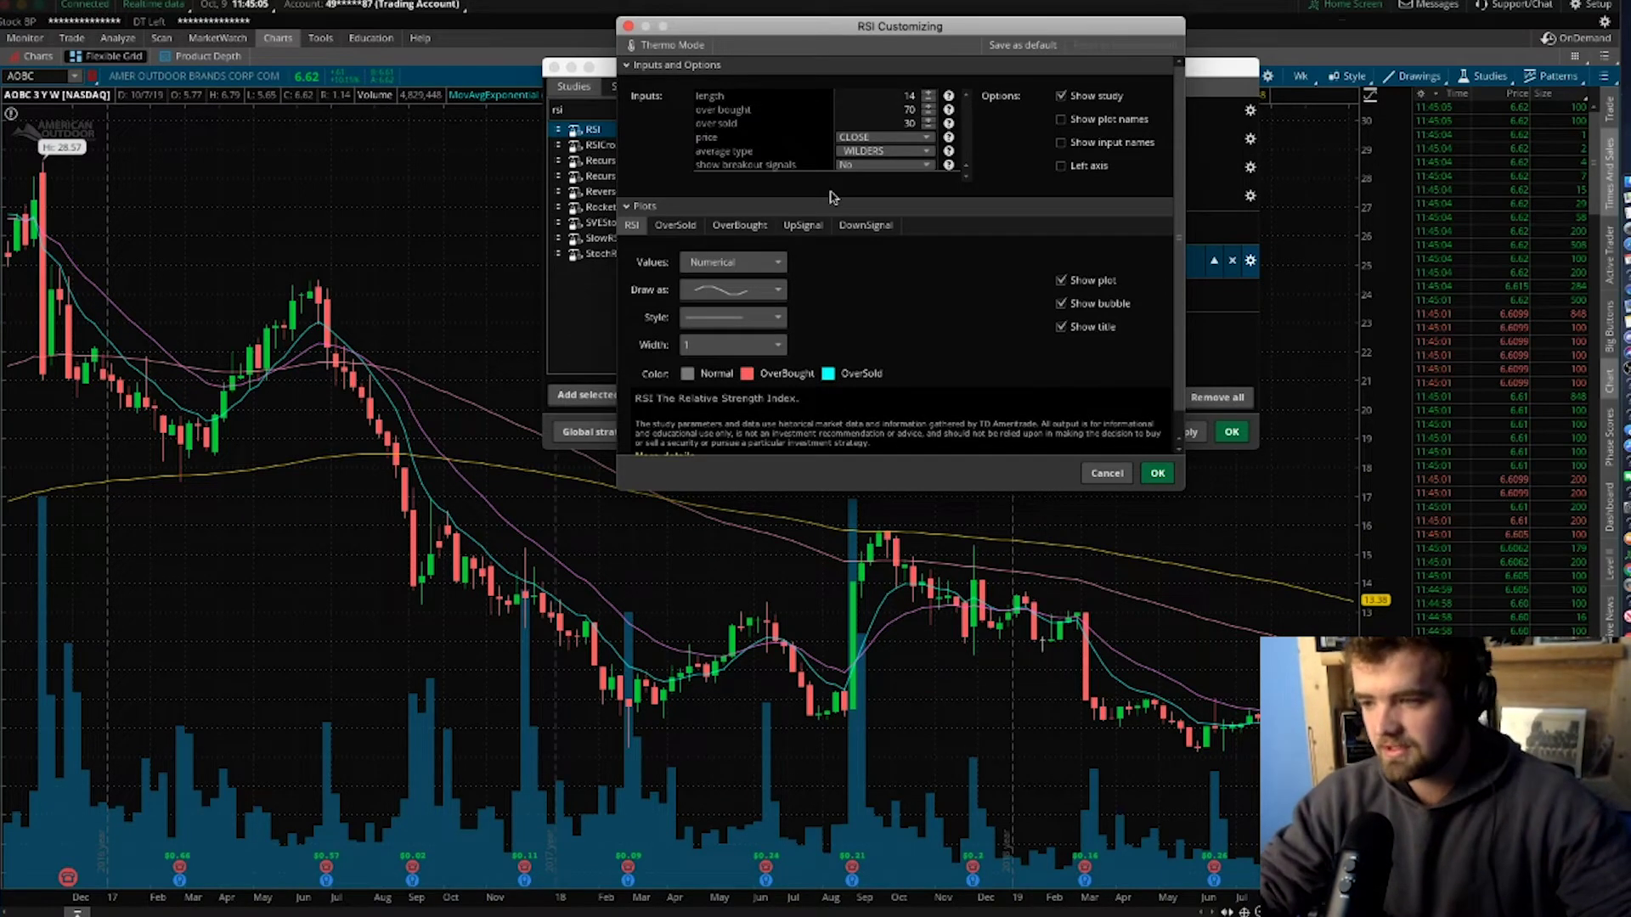
{"action": "left_click", "coordinate": [828, 375]}
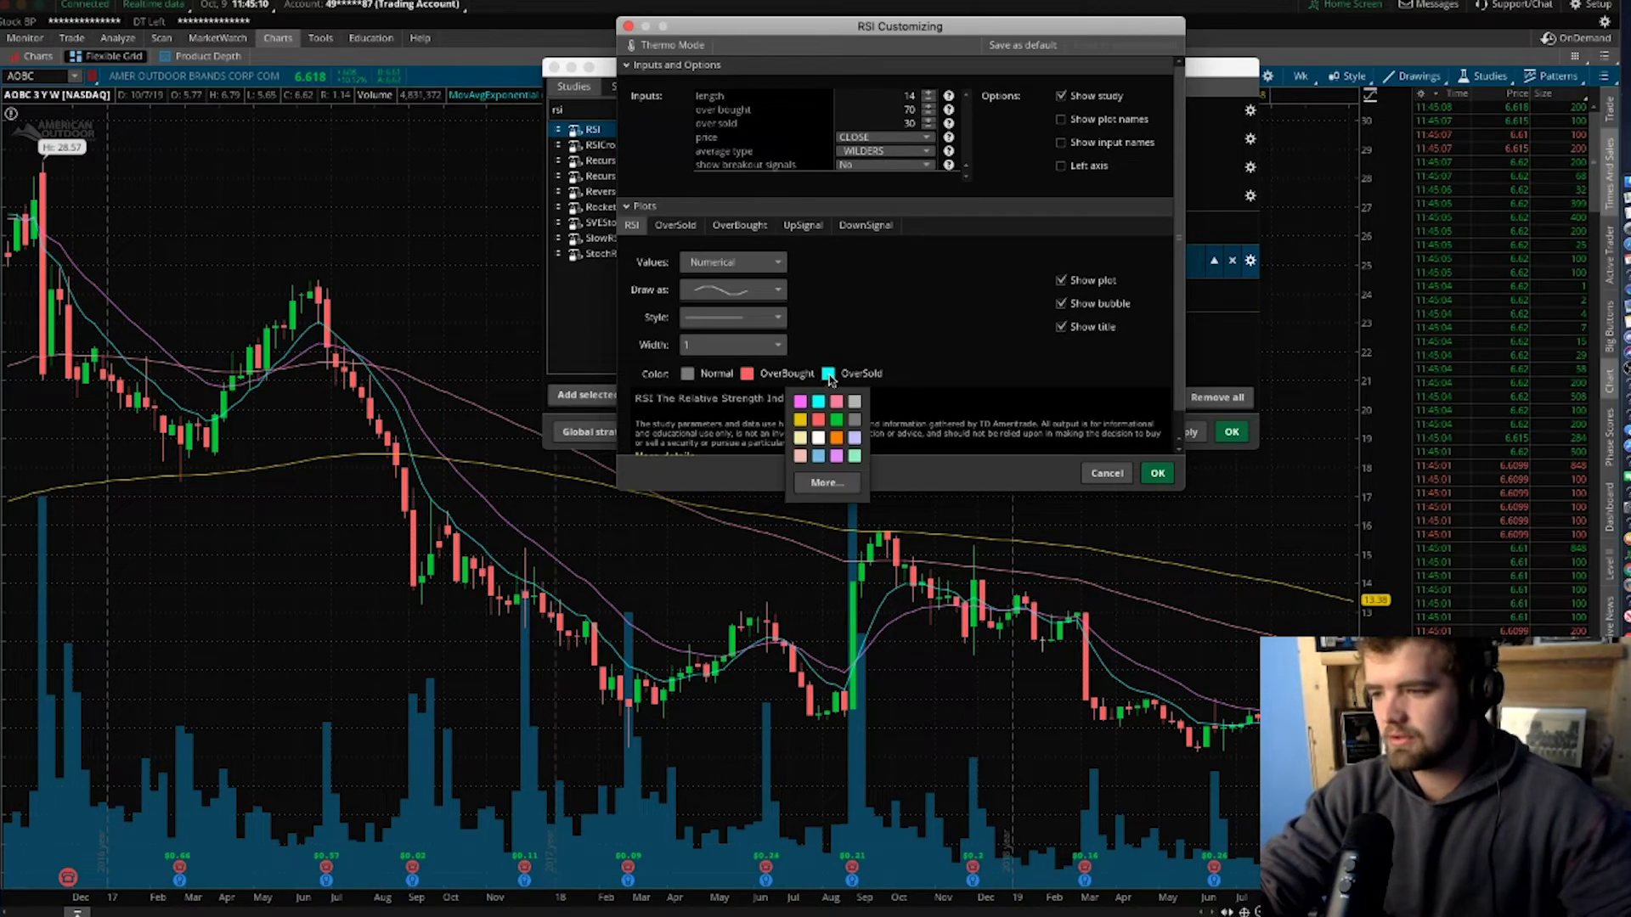
{"action": "left_click", "coordinate": [836, 420]}
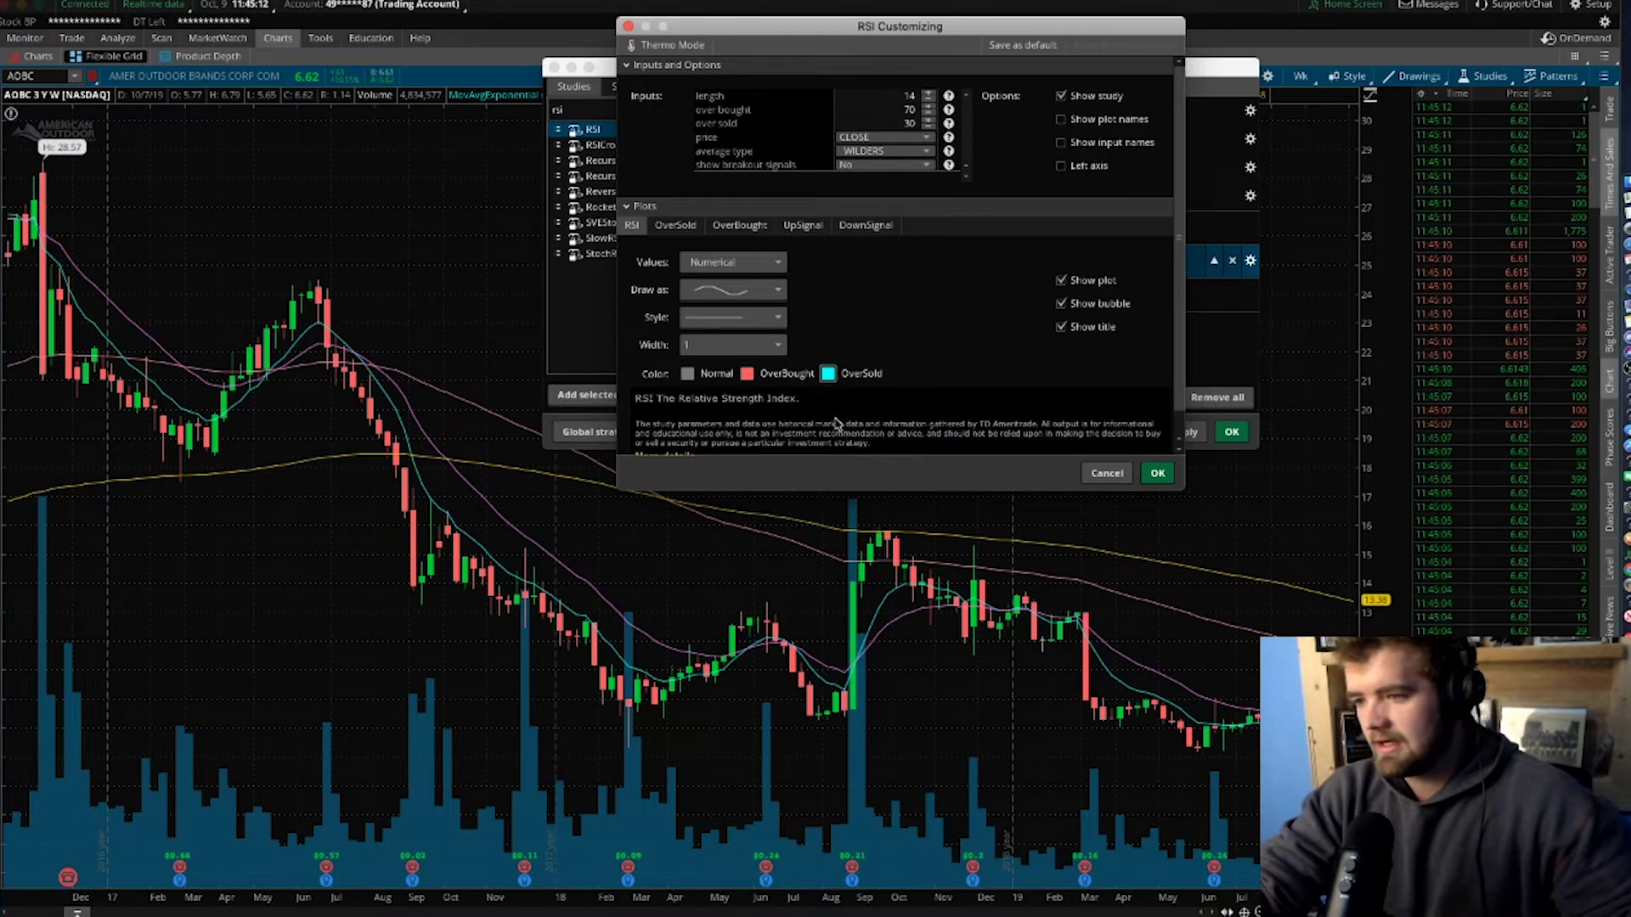
{"action": "left_click", "coordinate": [828, 374]}
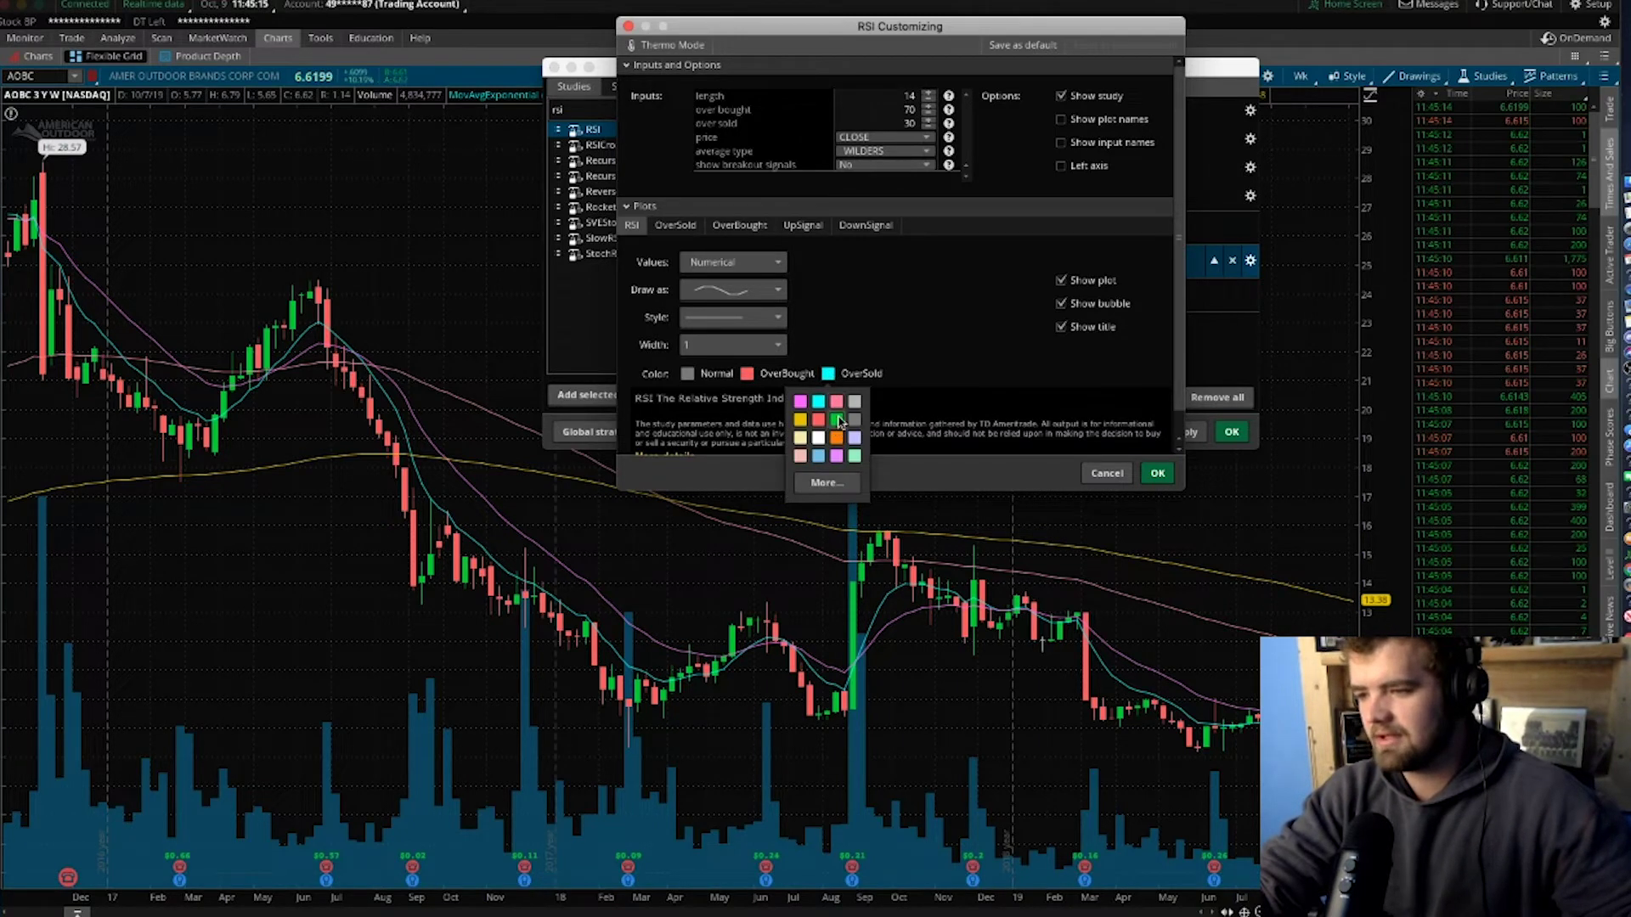
{"action": "left_click", "coordinate": [839, 418]}
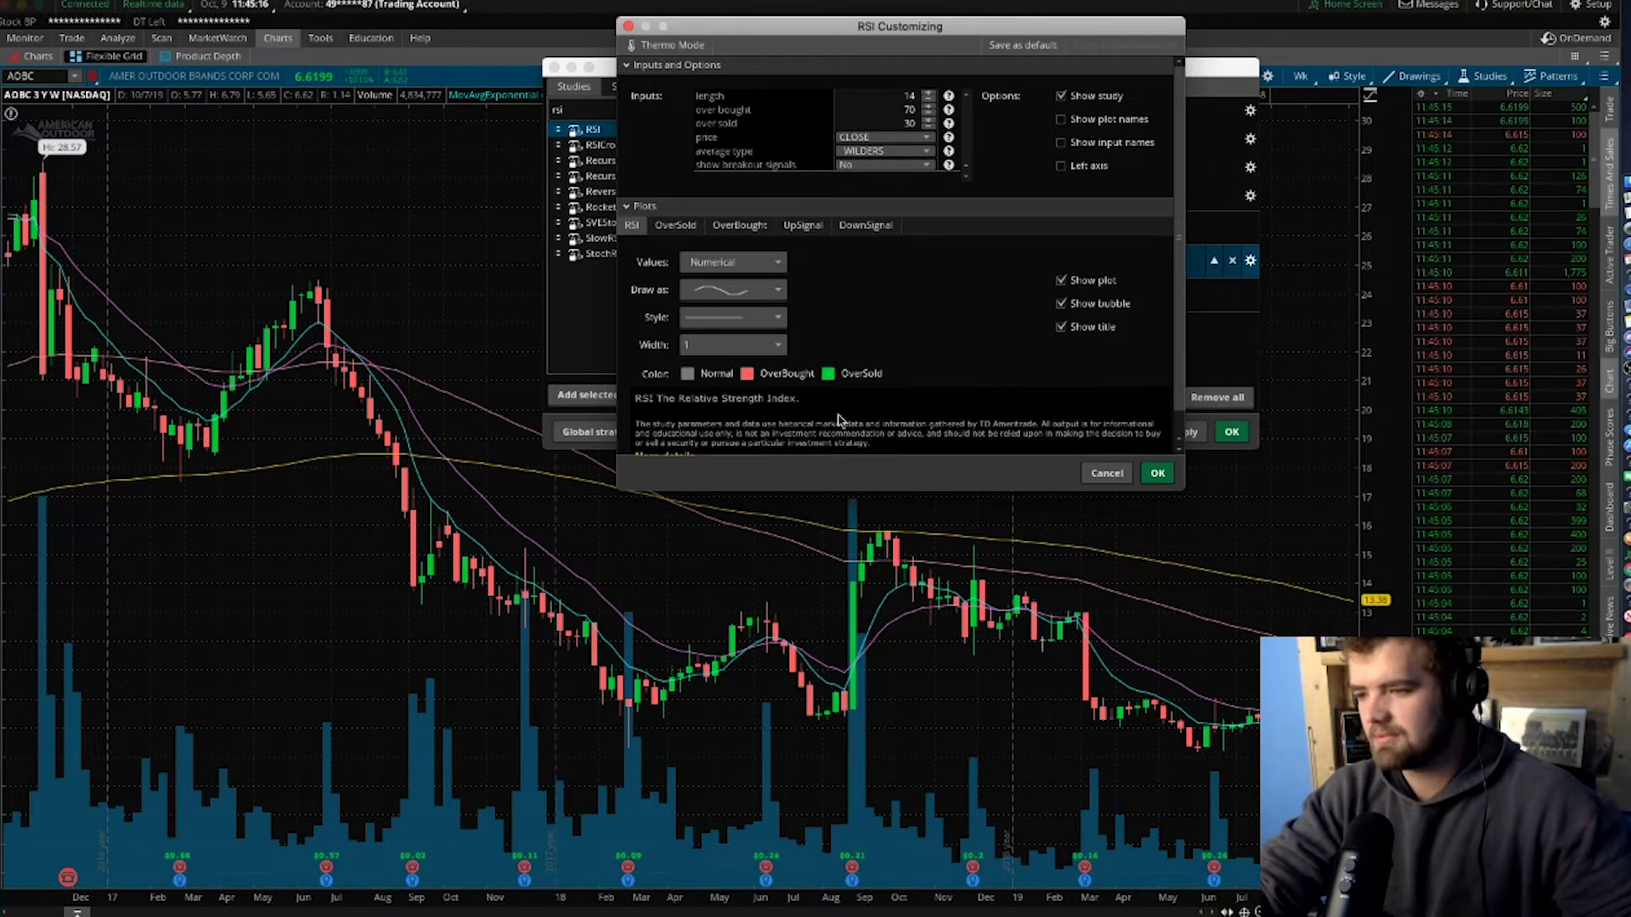
{"action": "left_click", "coordinate": [1158, 473]}
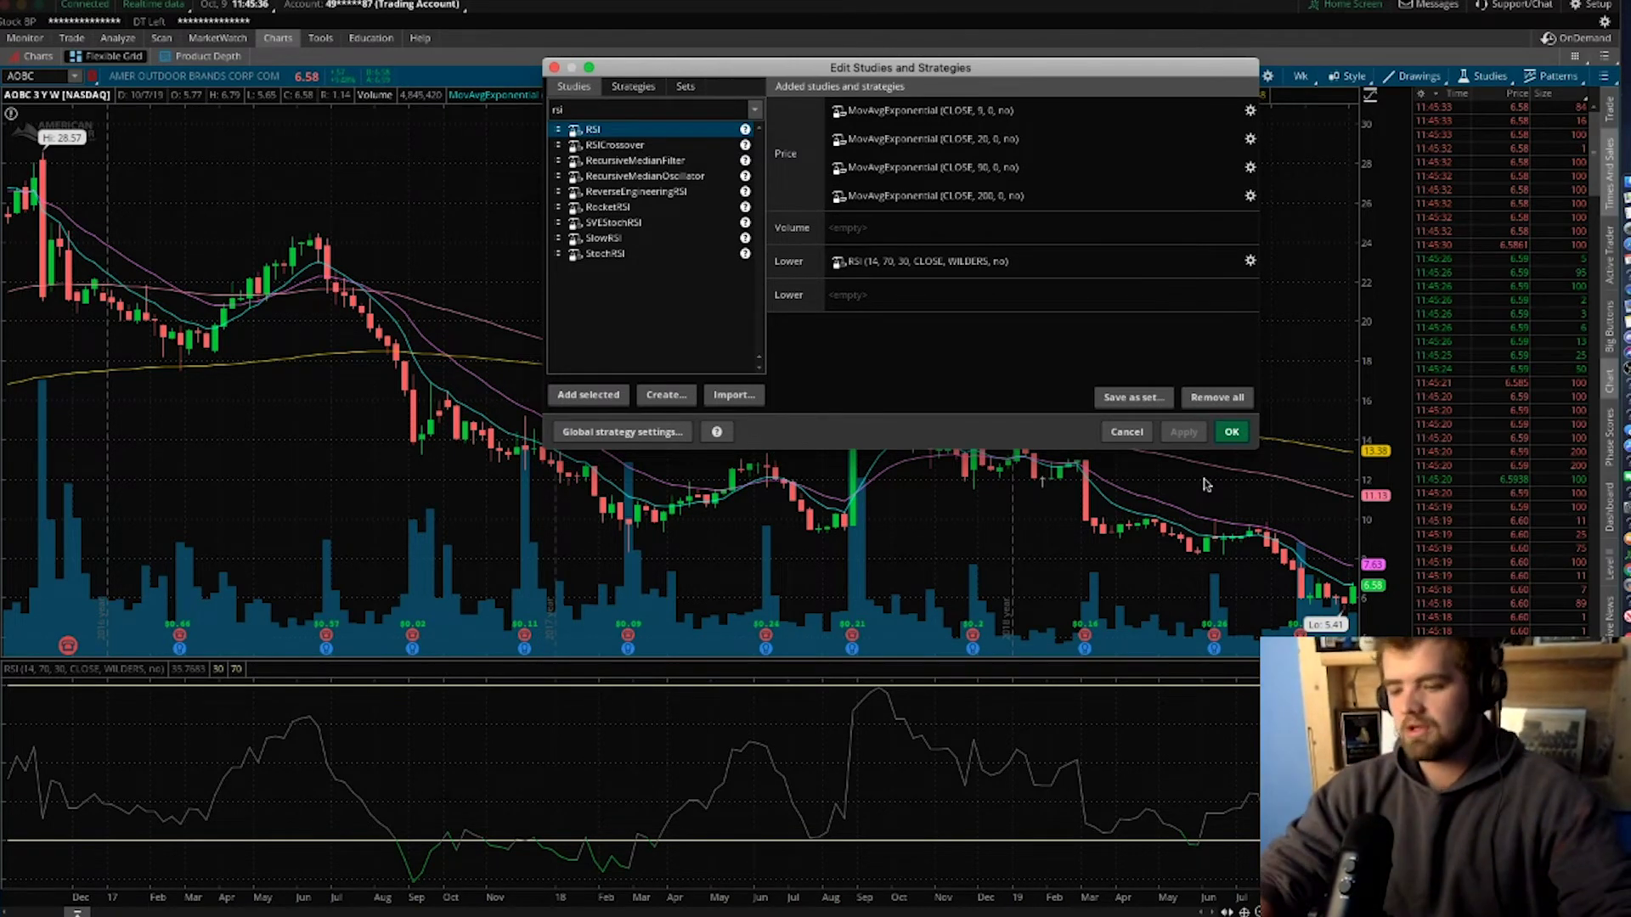
{"action": "left_click", "coordinate": [1231, 432]}
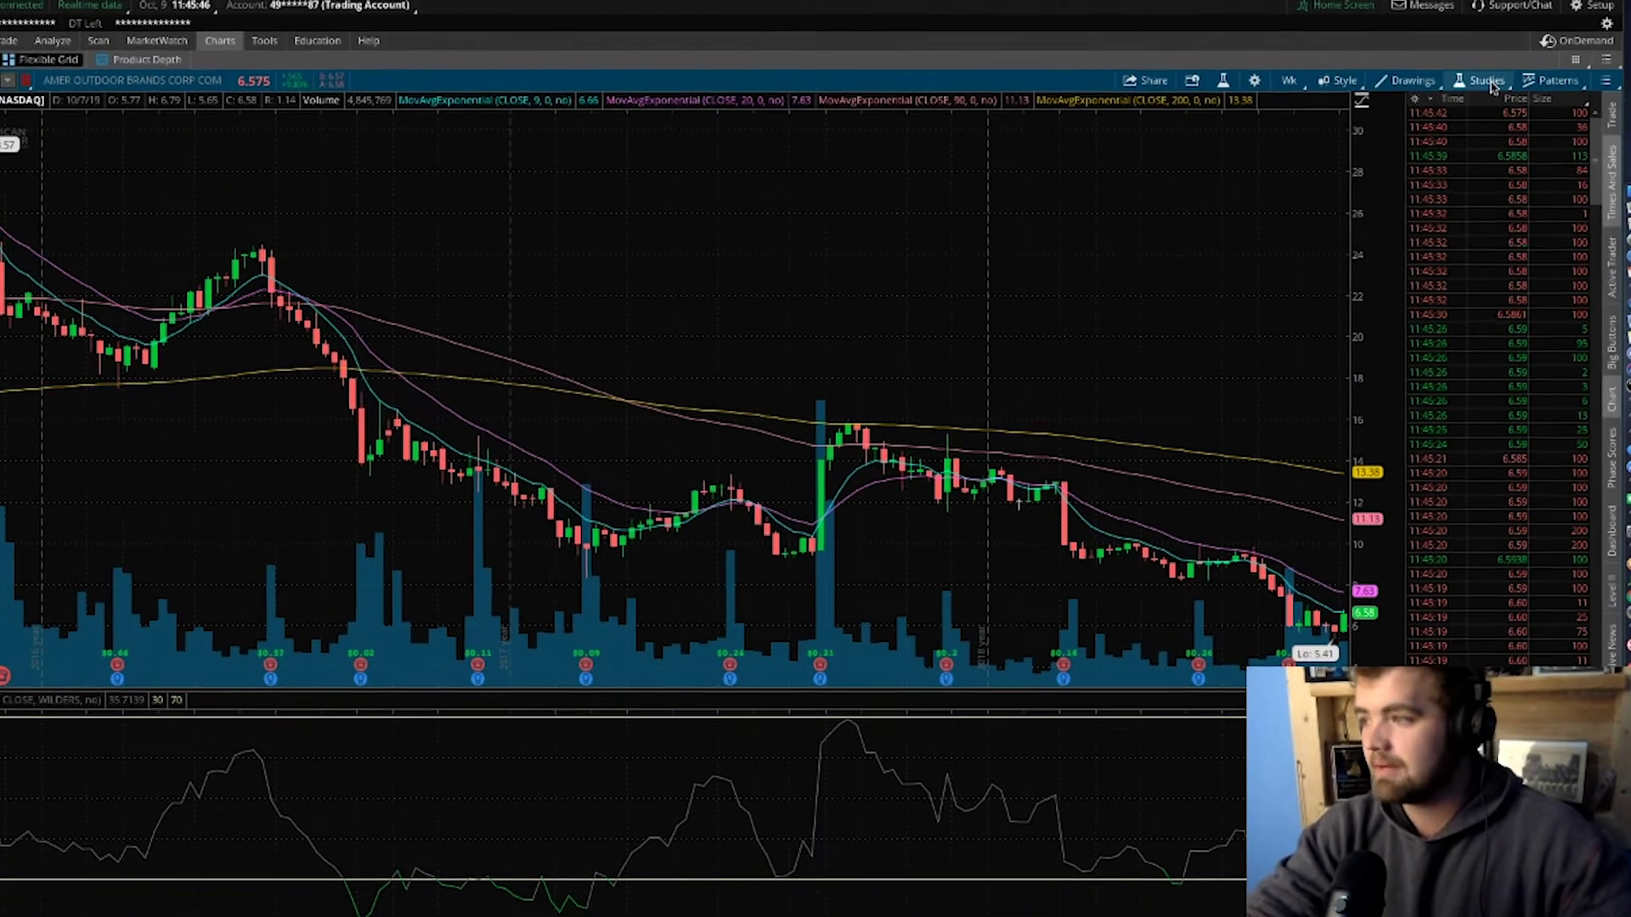
Save the current EMAs and RSI via Save study set under the name 'Swing trading set'
{"action": "left_click", "coordinate": [1491, 76]}
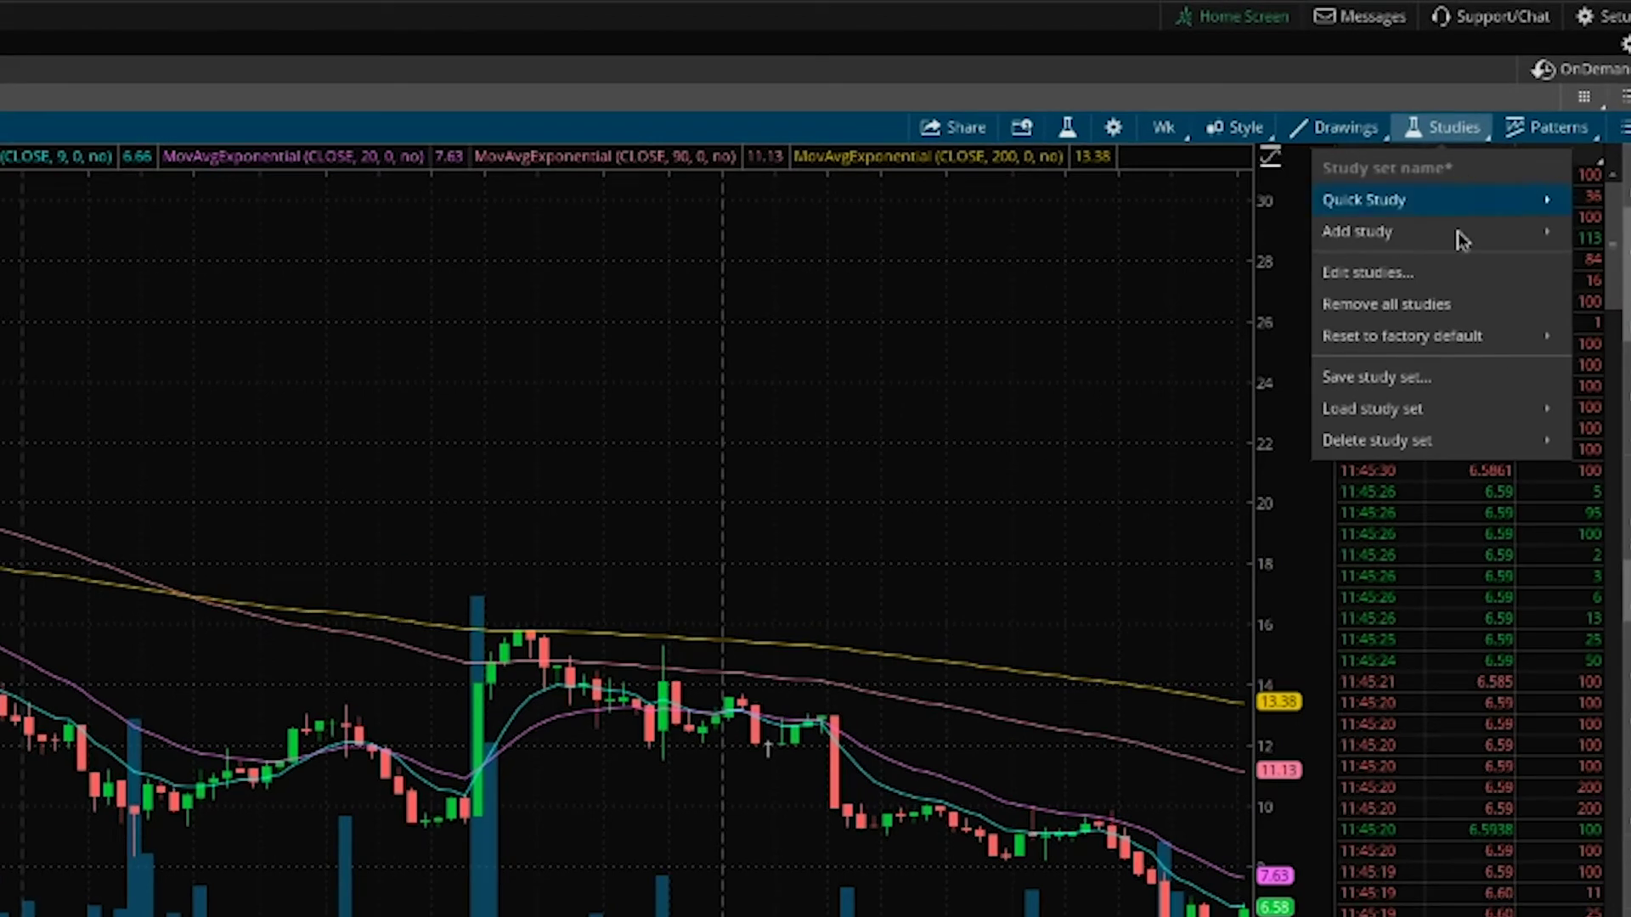
{"action": "left_click", "coordinate": [1420, 385]}
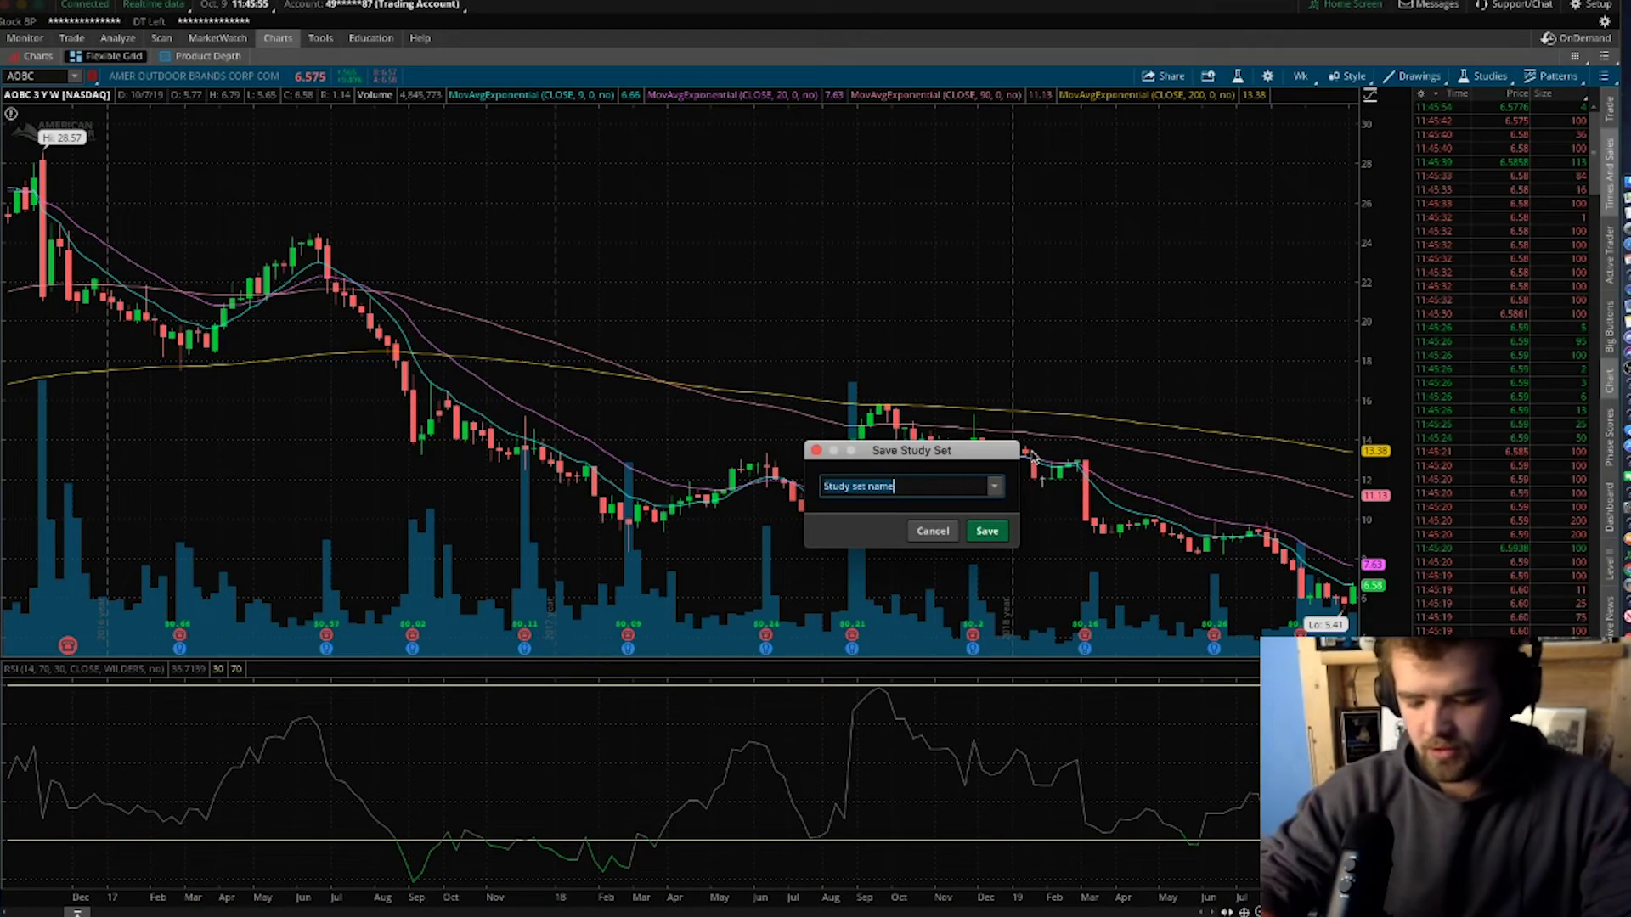
{"action": "key", "text": "BackSpace"}
{"action": "type", "text": "Swing trading"}
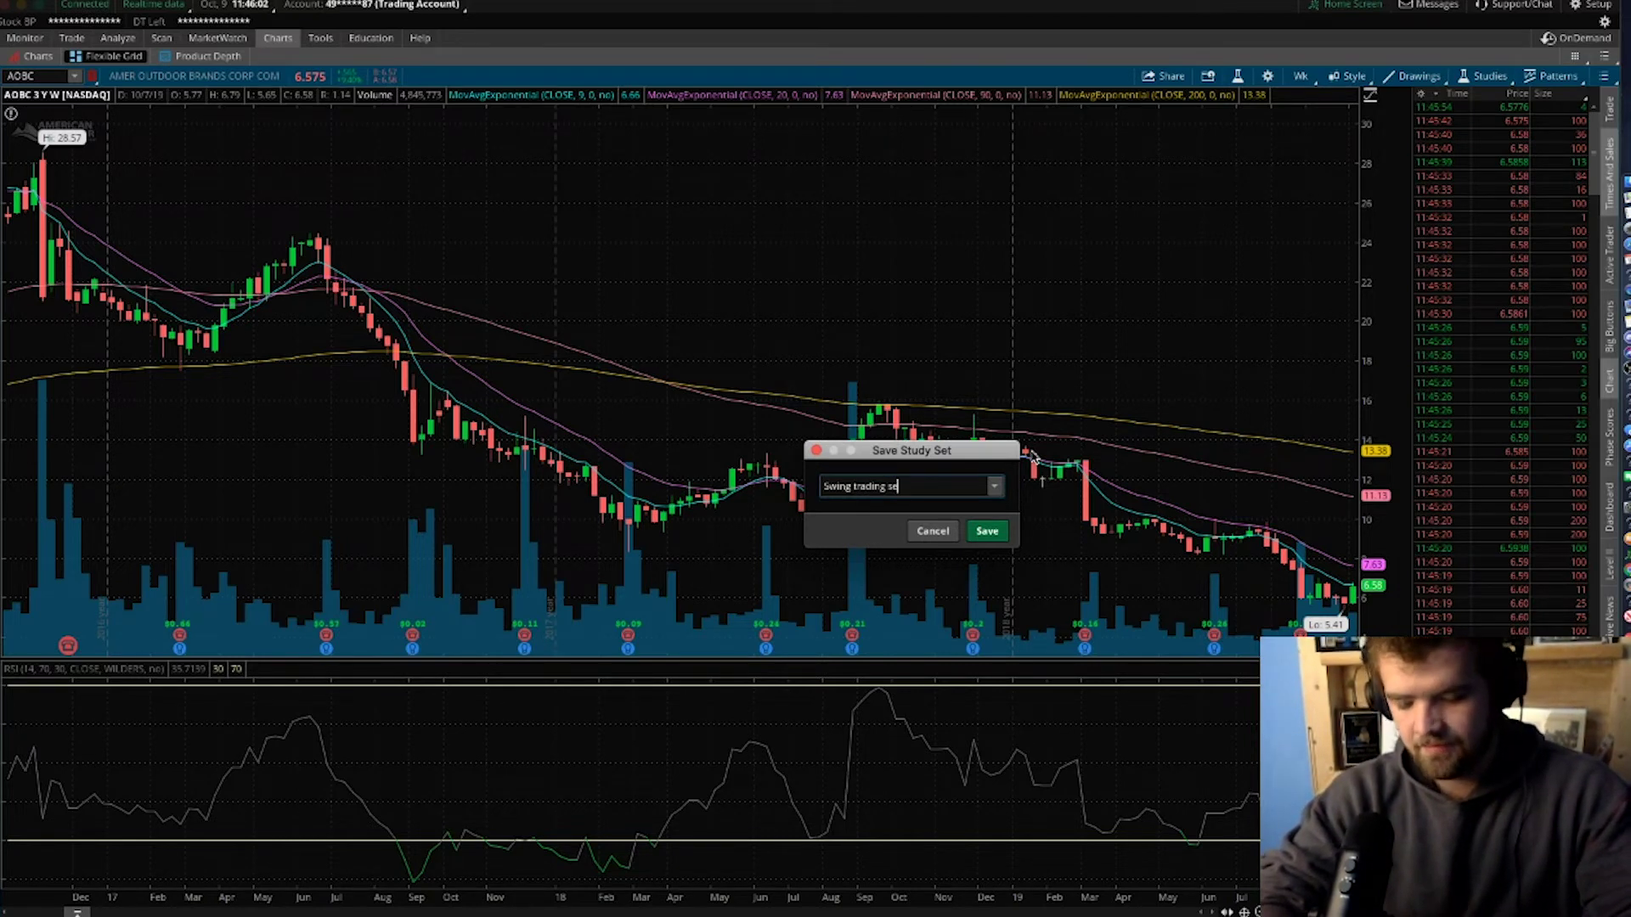
{"action": "left_click", "coordinate": [987, 531]}
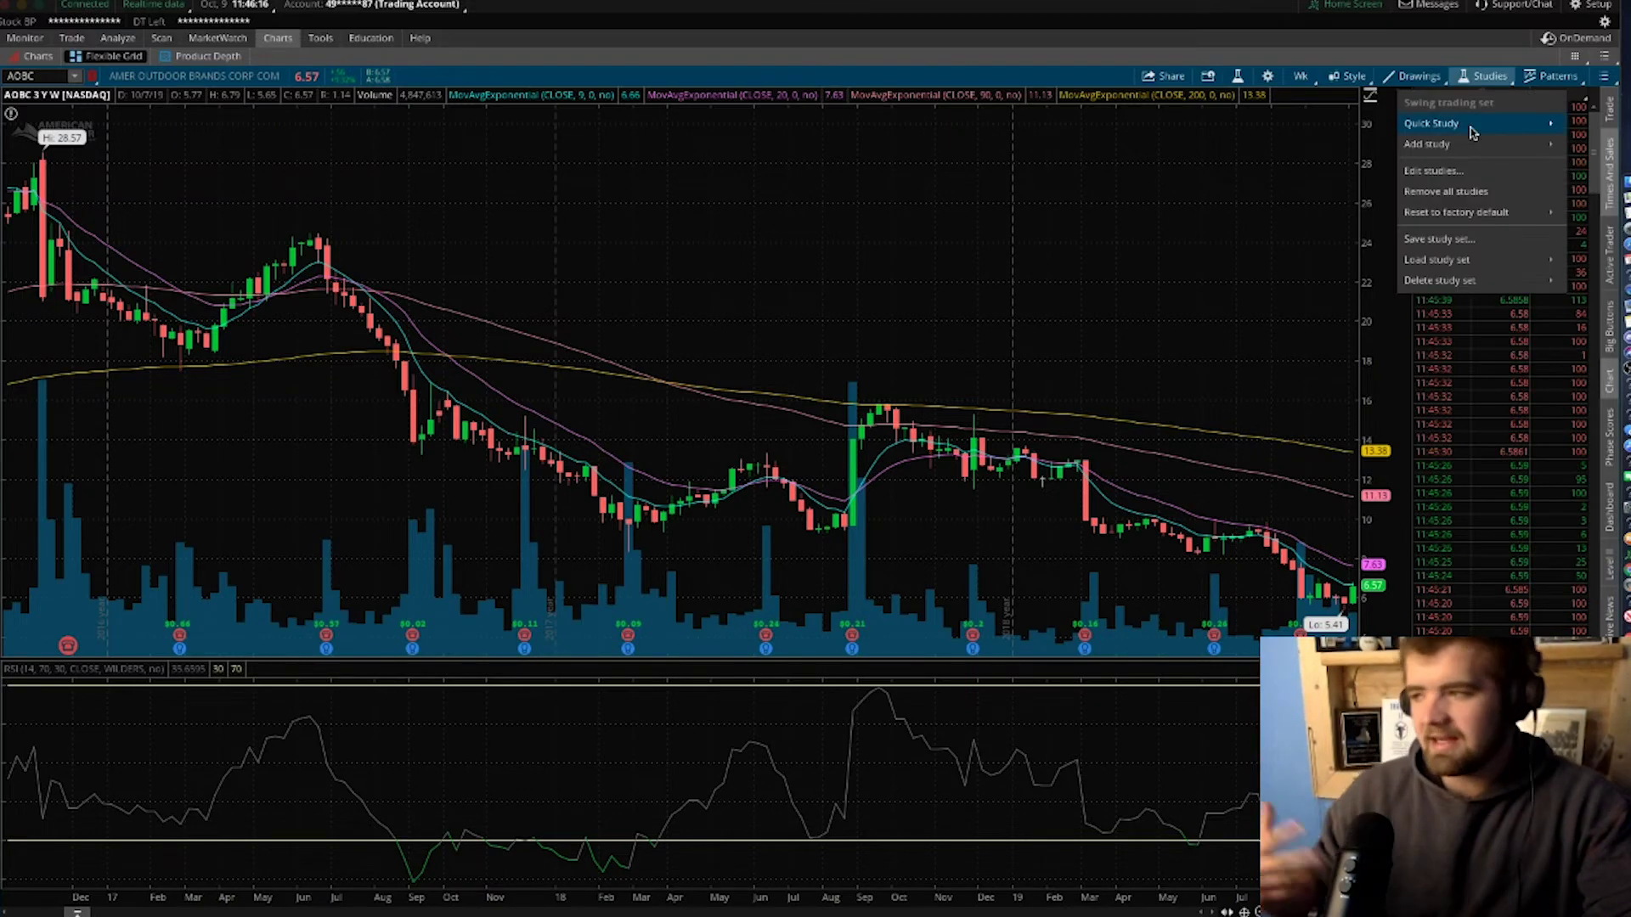
{"action": "mouse_move", "coordinate": [1472, 133]}
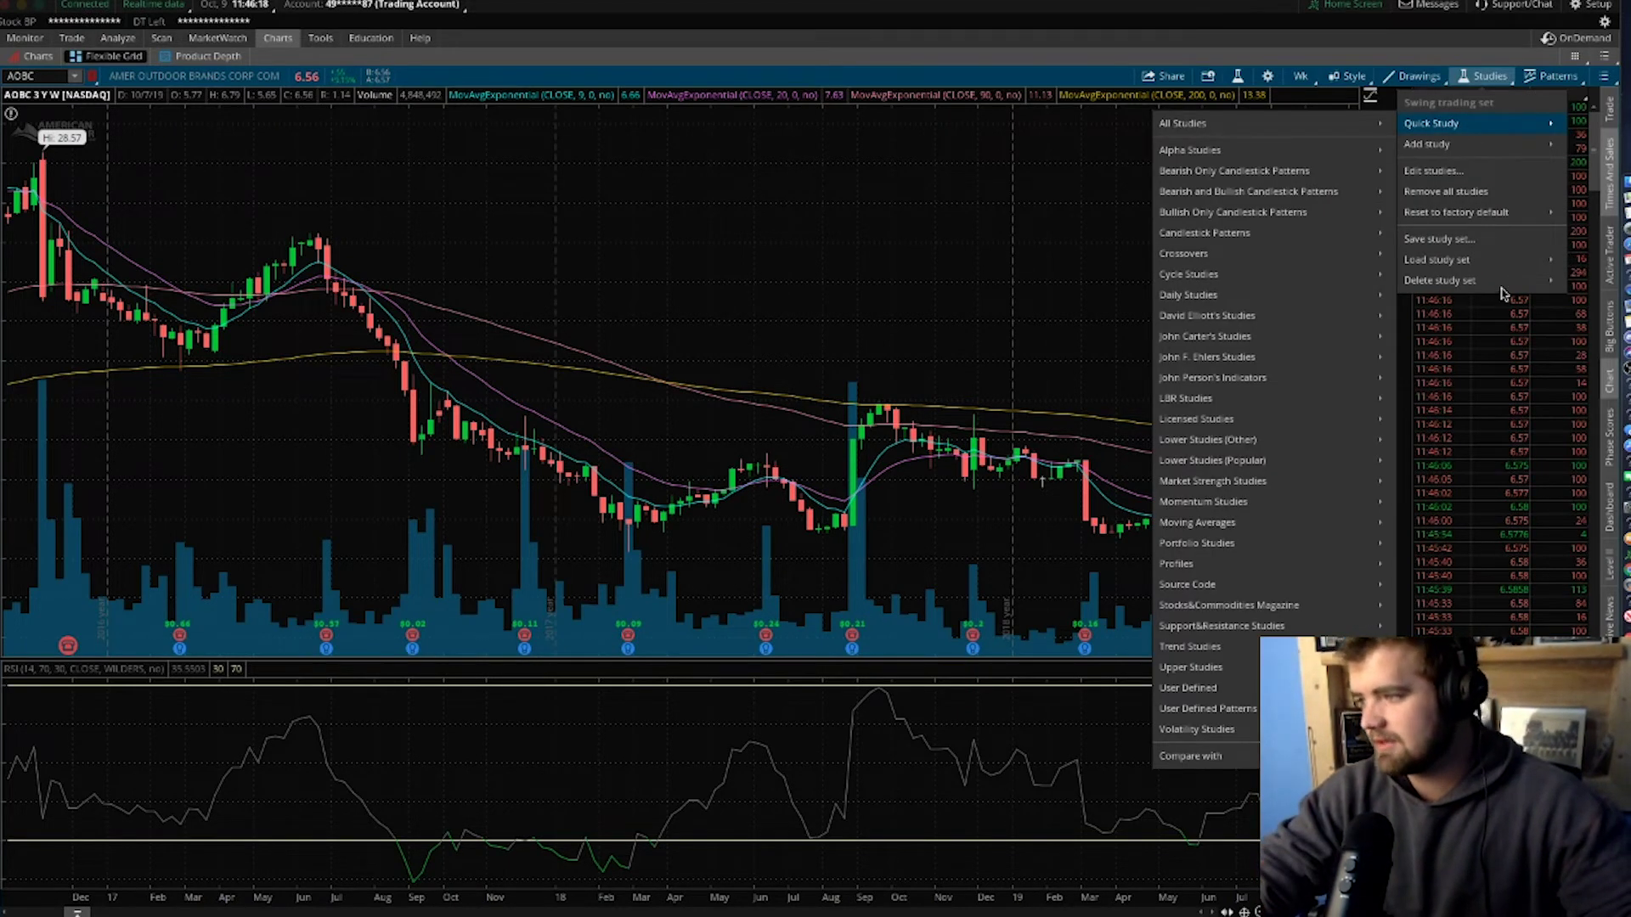
{"action": "mouse_move", "coordinate": [1504, 262]}
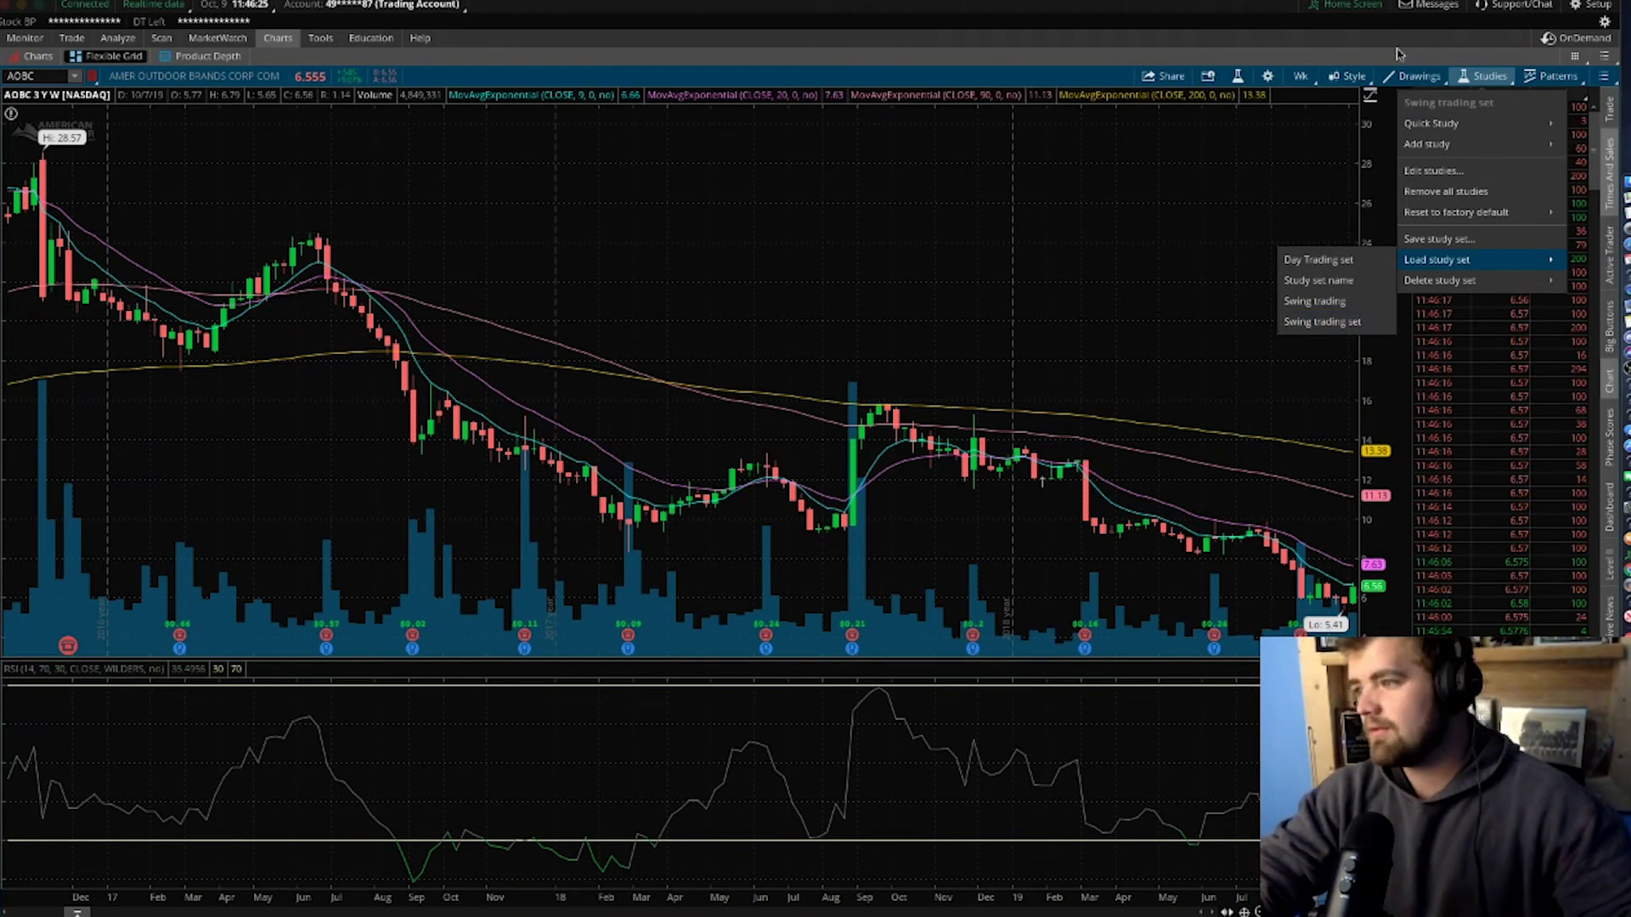
{"action": "left_click", "coordinate": [816, 121]}
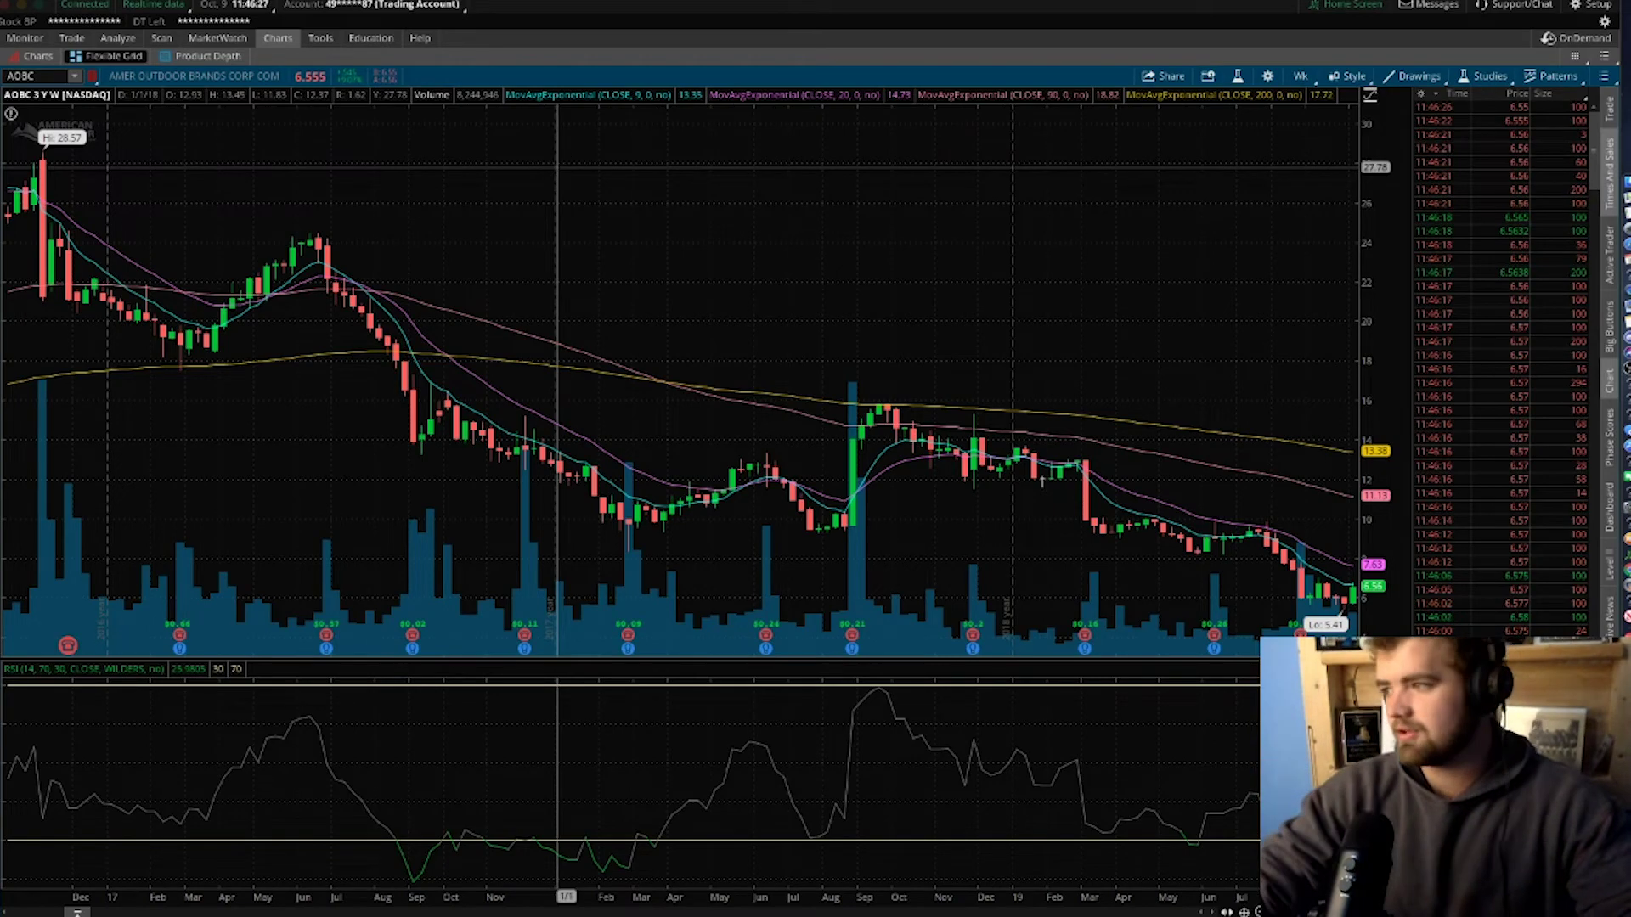
Switch to a two-chart side-by-side layout and enter AAPL as the right chart's symbol
{"action": "left_click", "coordinate": [1573, 56]}
{"action": "left_click", "coordinate": [1543, 112]}
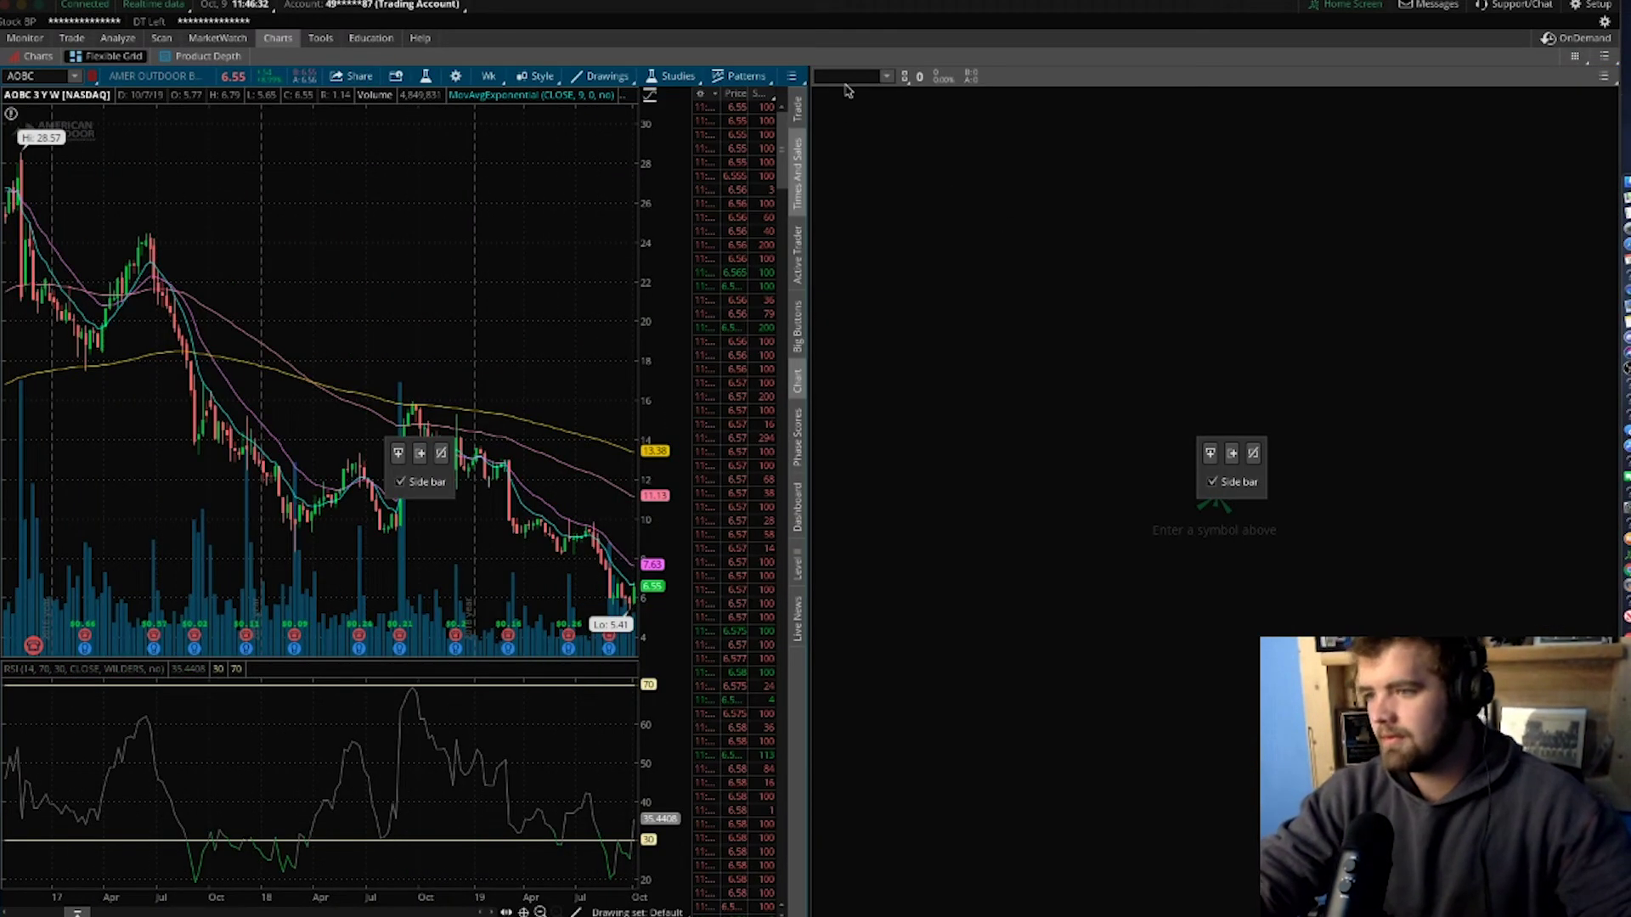
{"action": "left_click", "coordinate": [845, 76]}
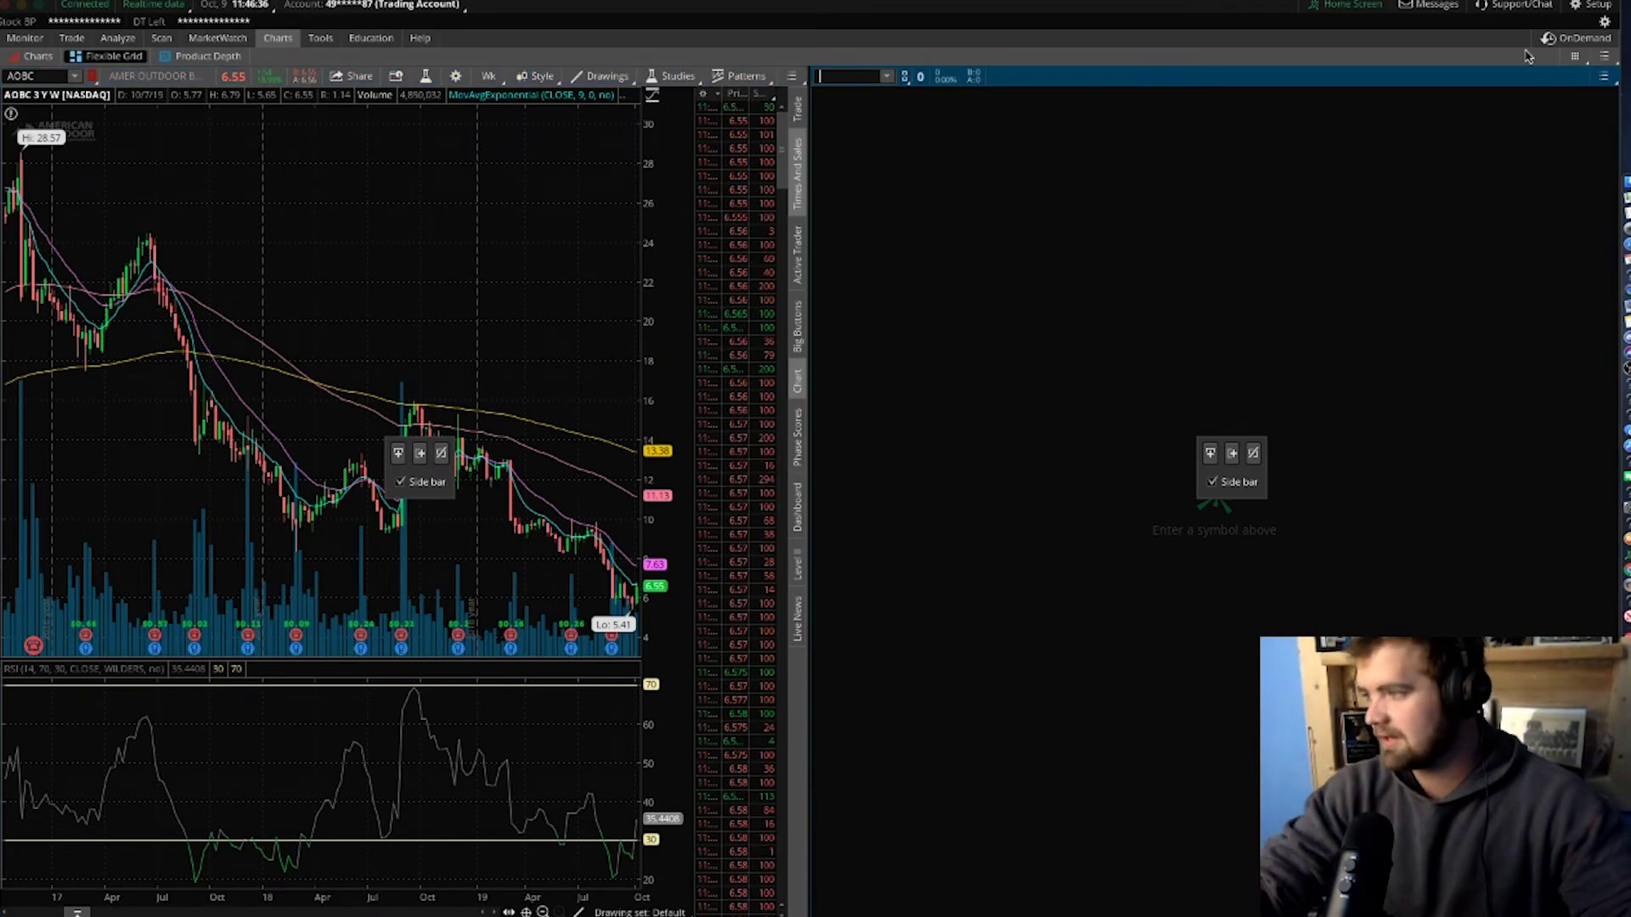
{"action": "type", "text": "AA"}
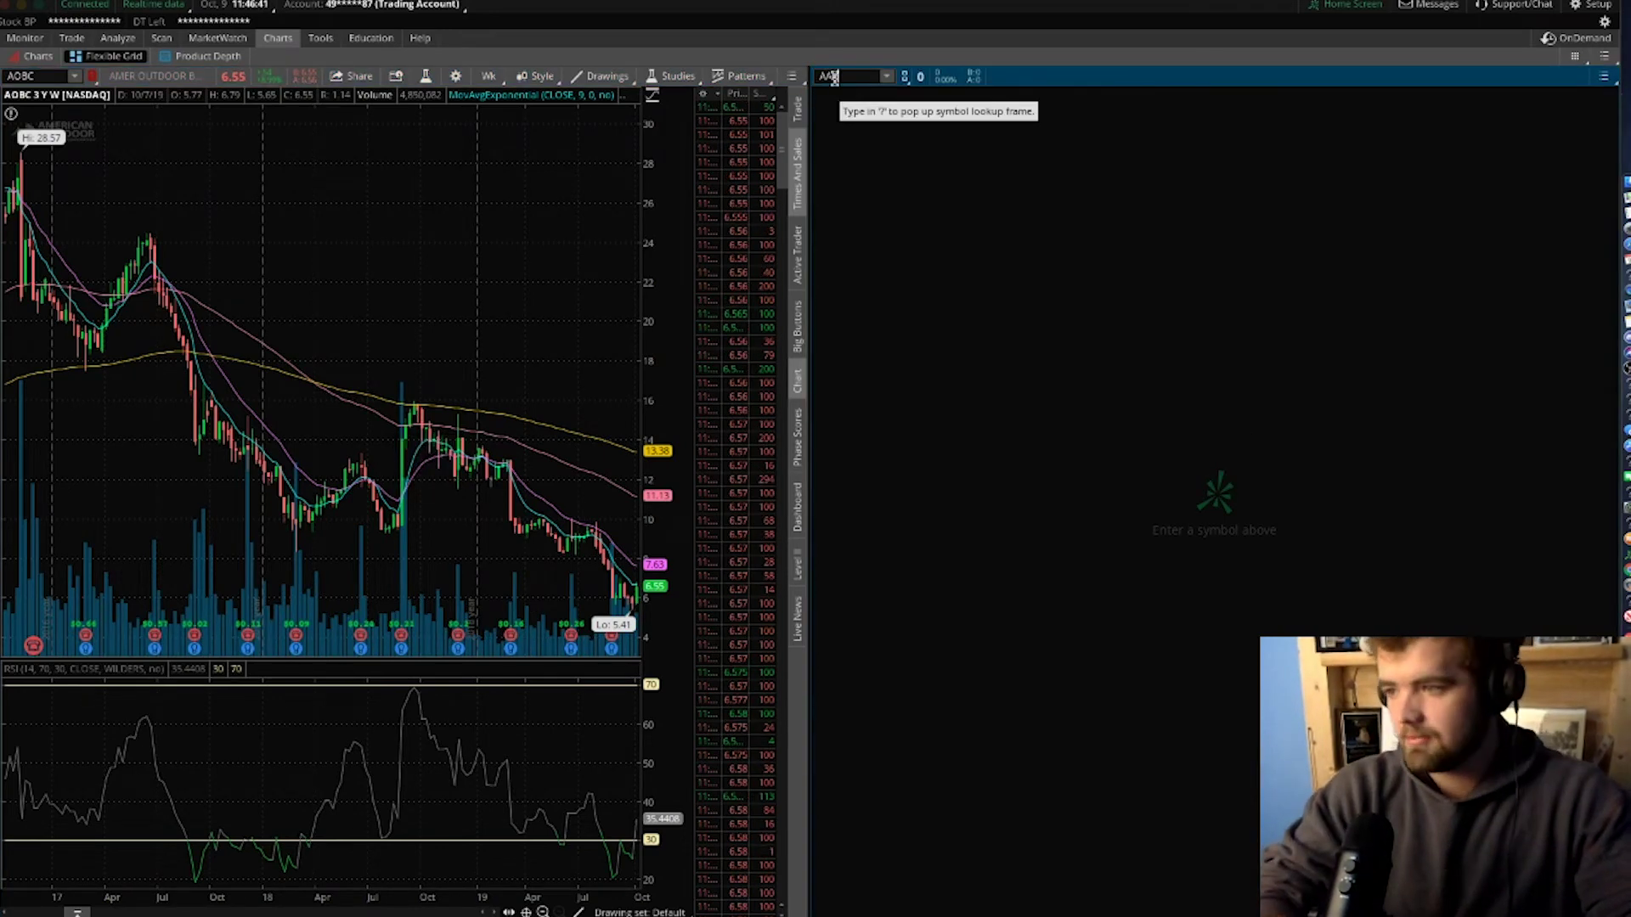
{"action": "type", "text": "PL"}
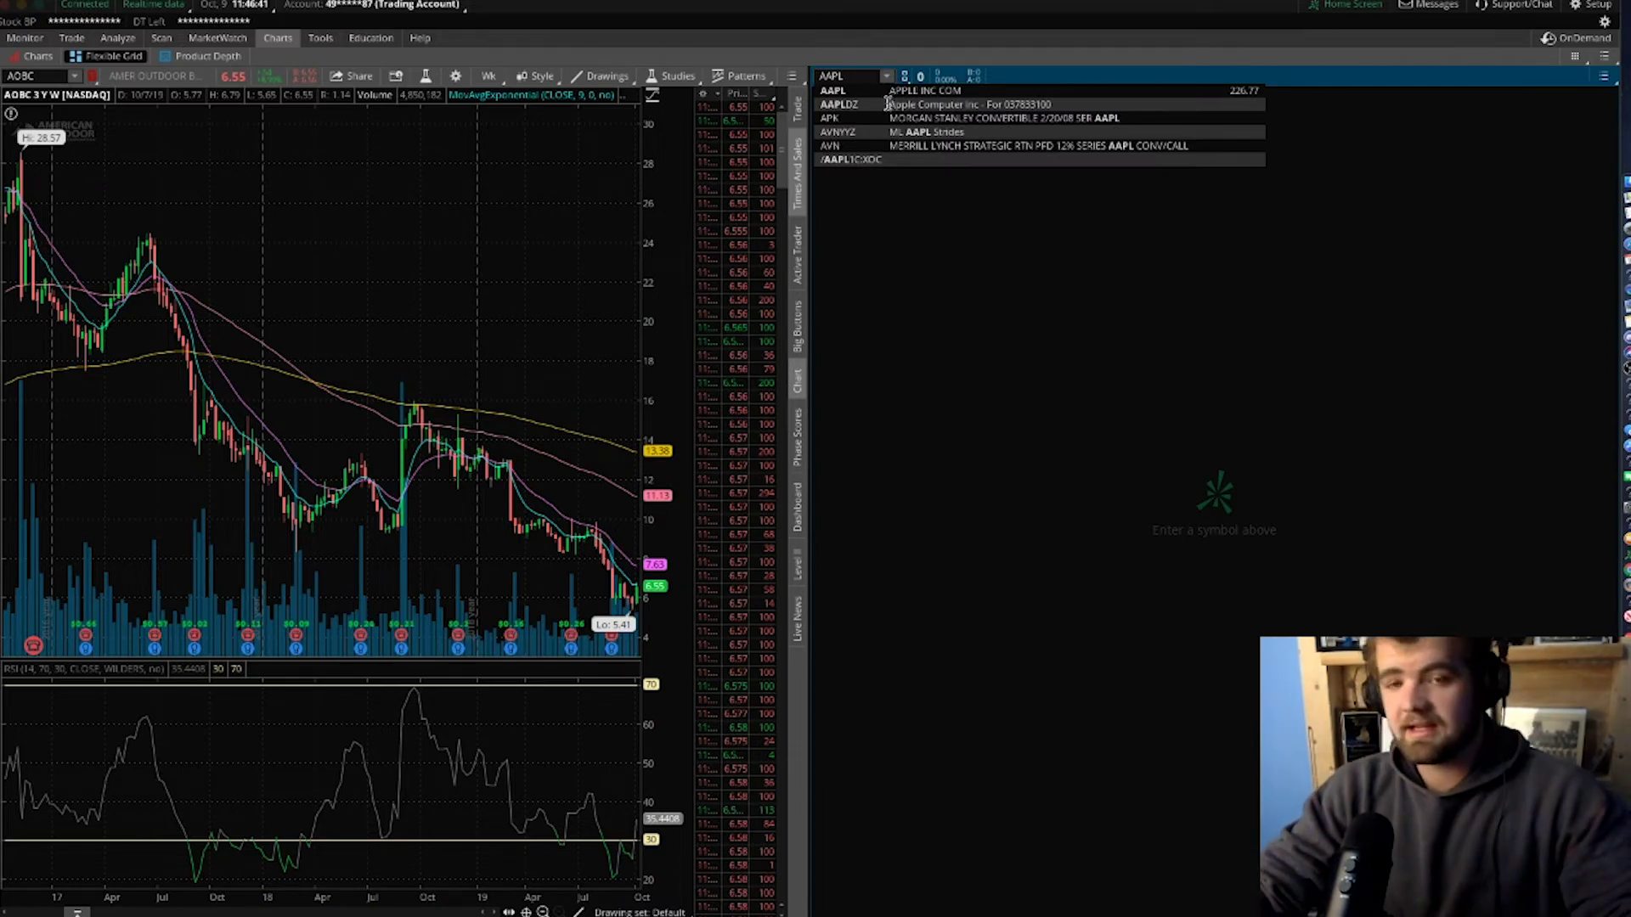
{"action": "key", "text": "Return"}
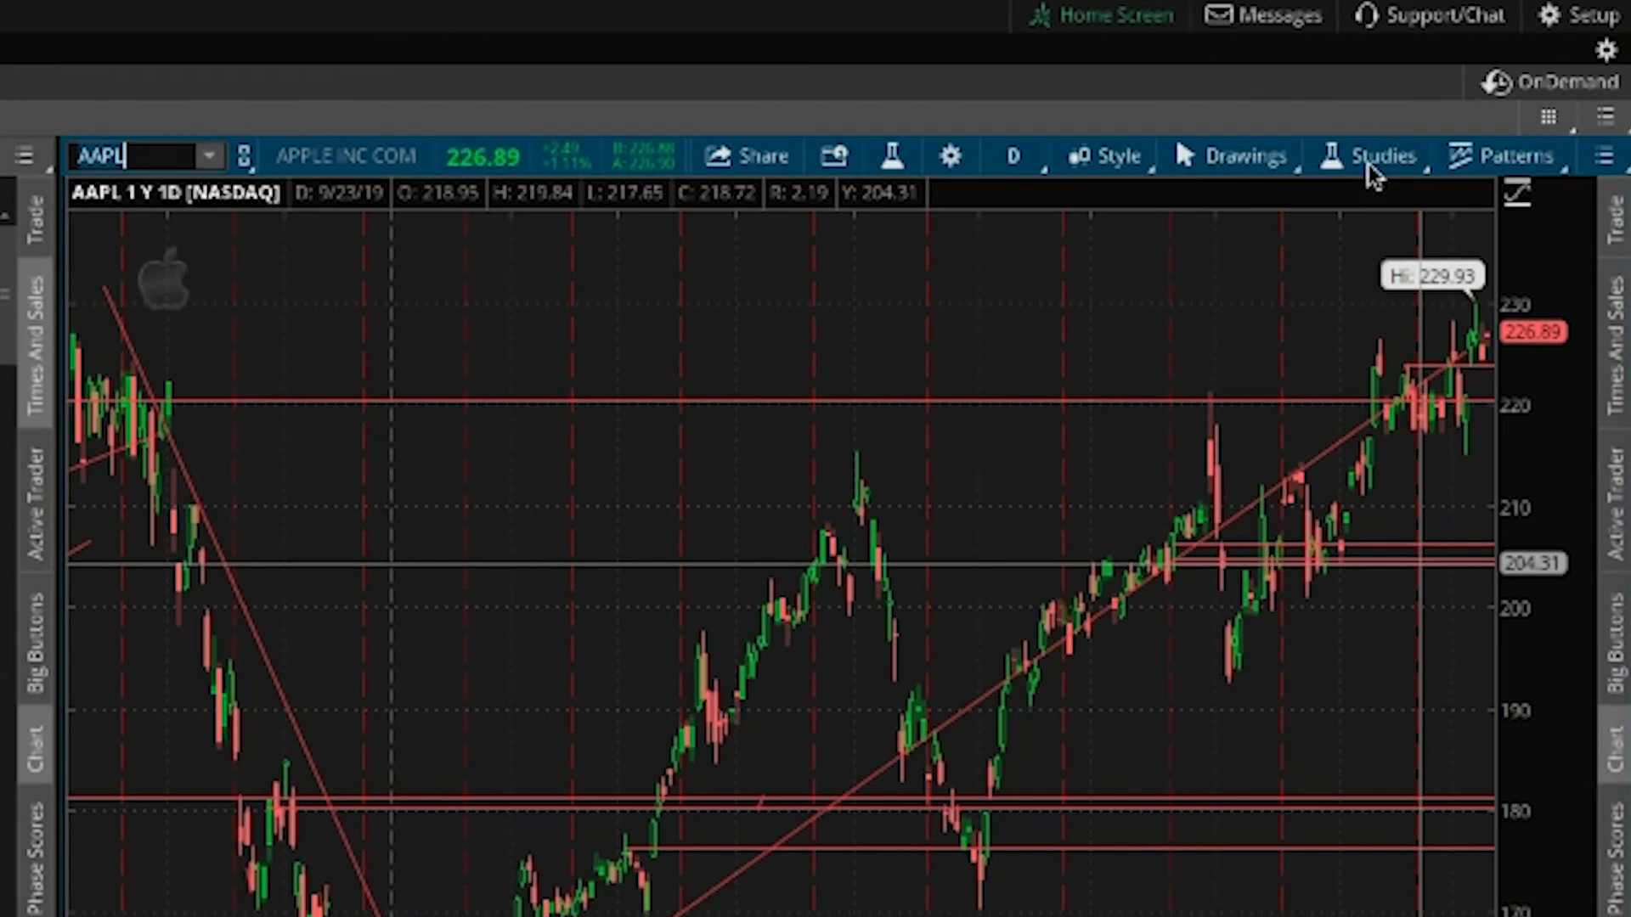
Load the 'Swing trading set' study set onto the AAPL chart
{"action": "left_click", "coordinate": [1401, 139]}
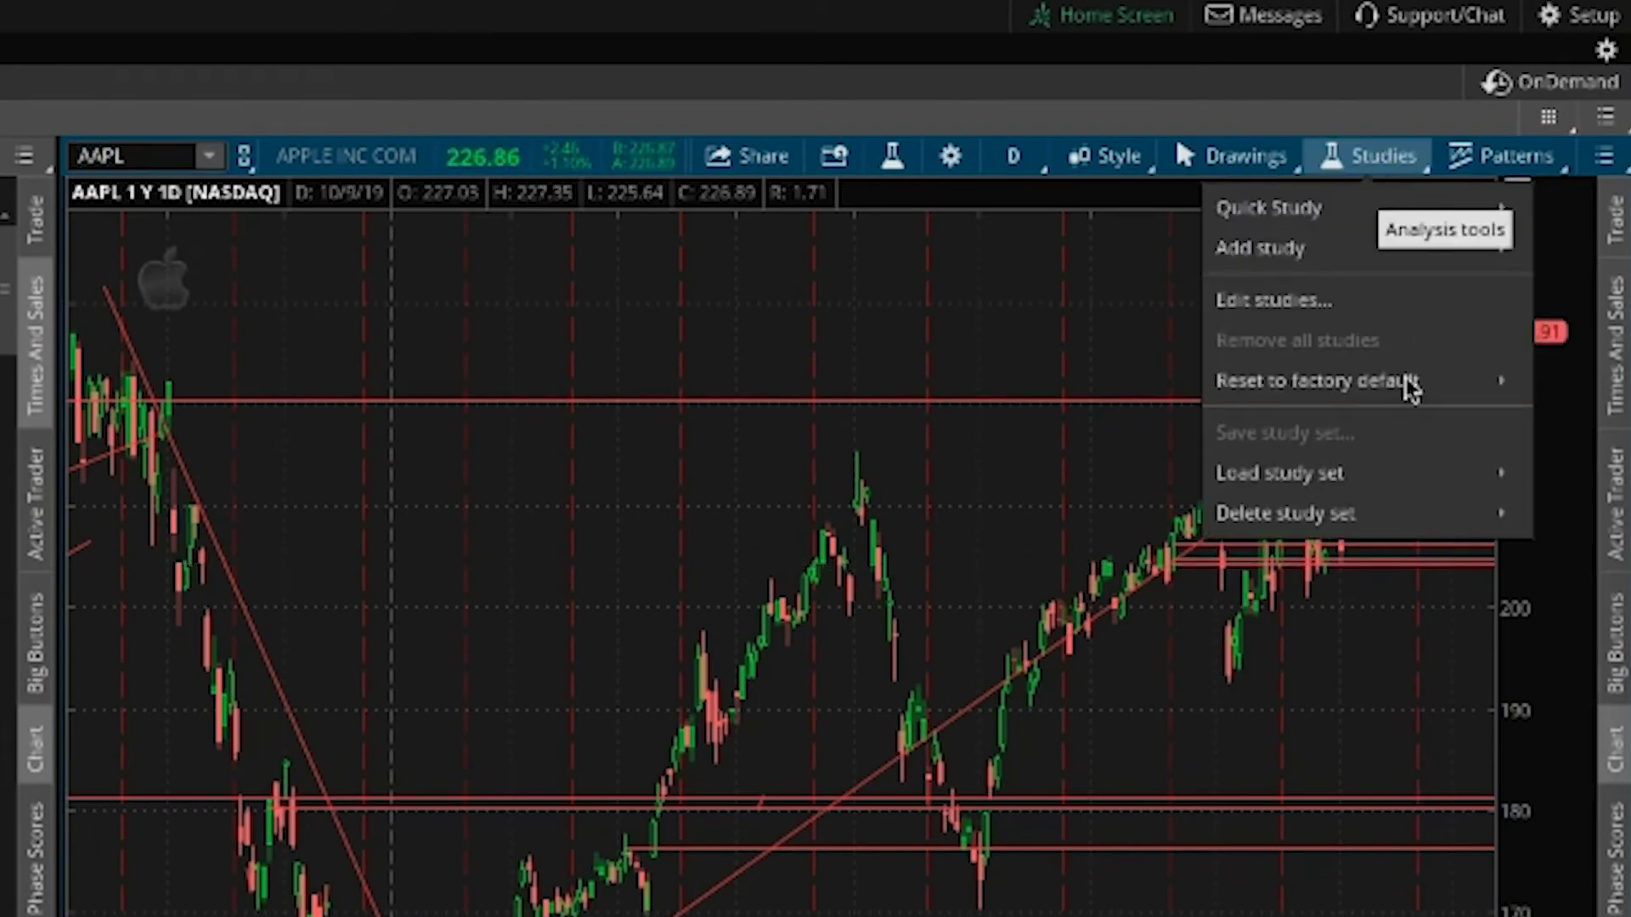
{"action": "mouse_move", "coordinate": [1267, 467]}
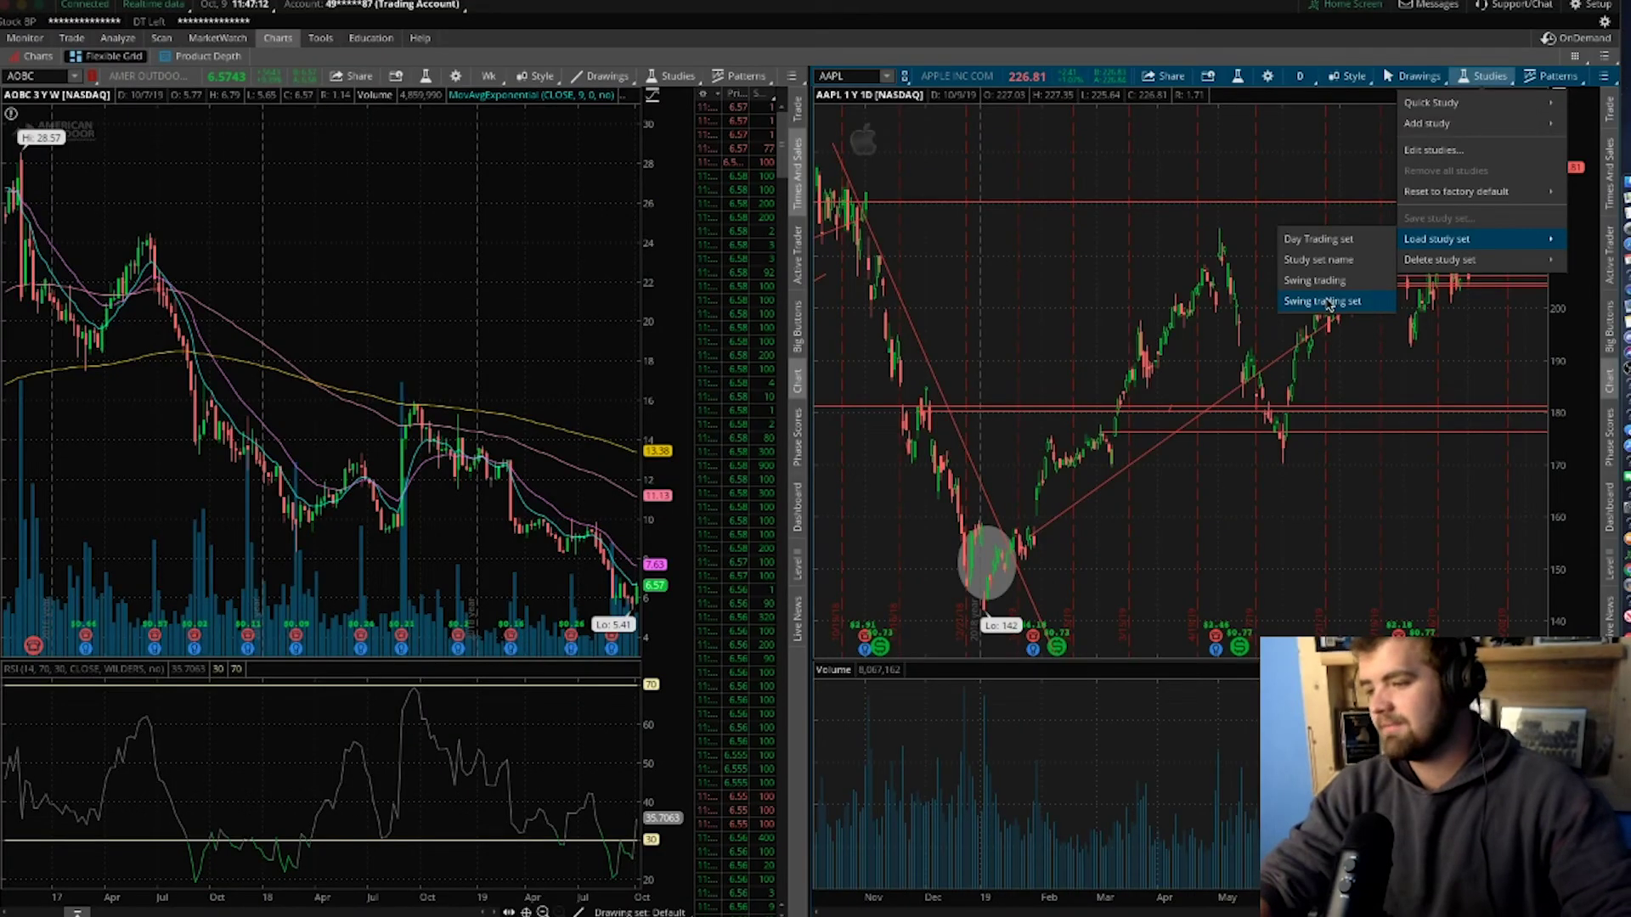
{"action": "left_click", "coordinate": [1069, 594]}
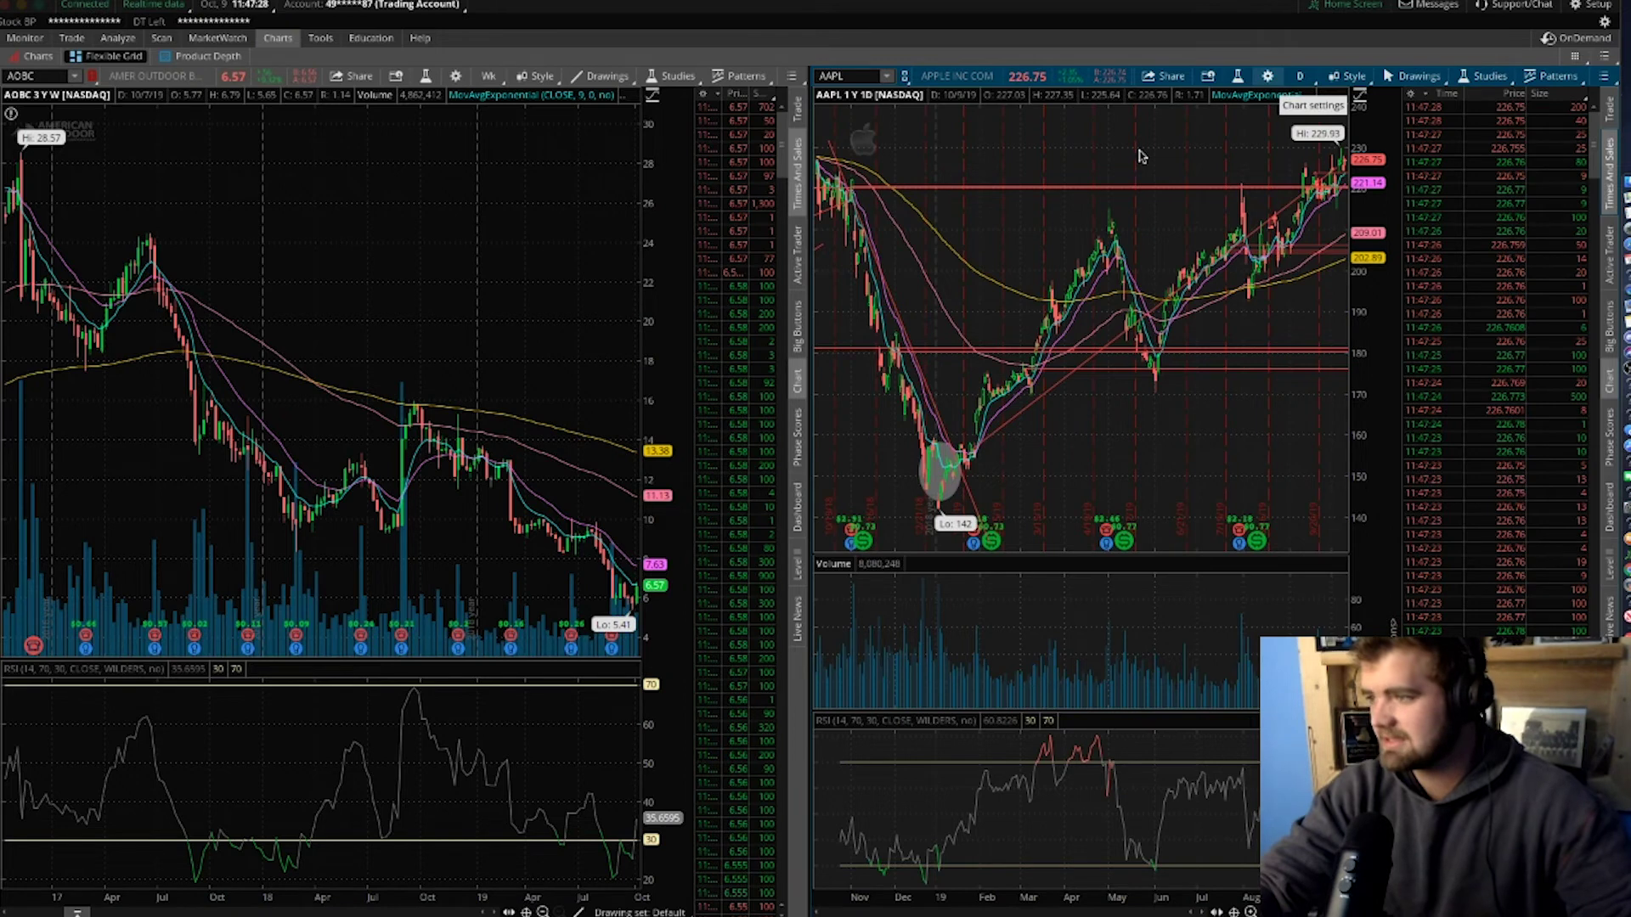
In Chart Settings Appearance, choose a darker background colour and enable Fill up candles
{"action": "left_click", "coordinate": [1267, 77]}
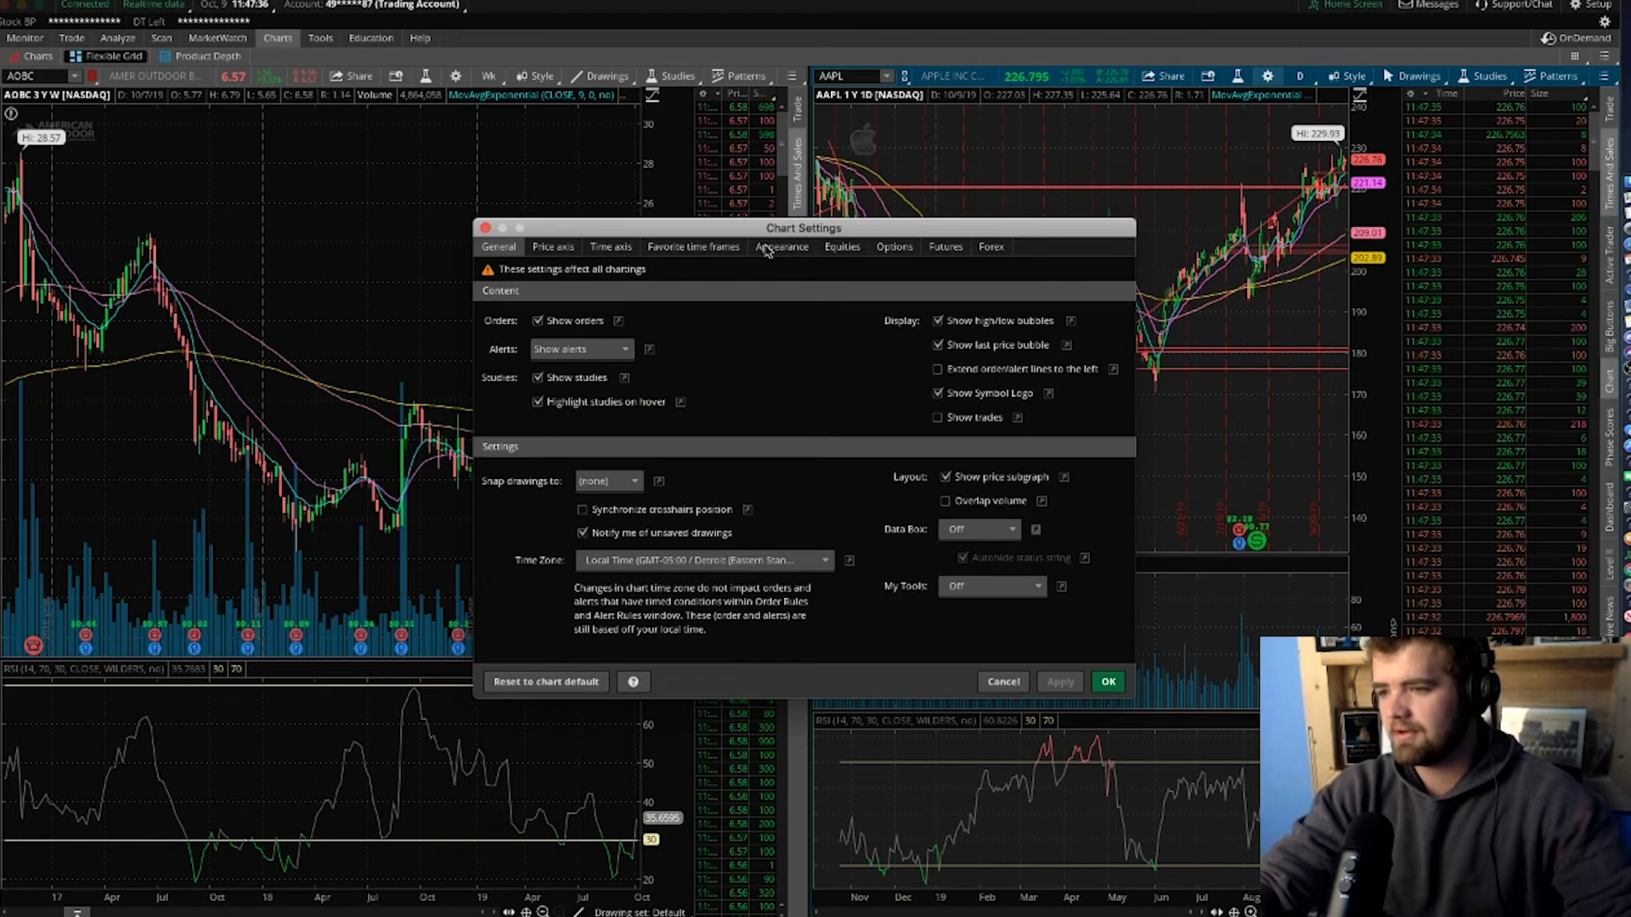
{"action": "left_click", "coordinate": [775, 244]}
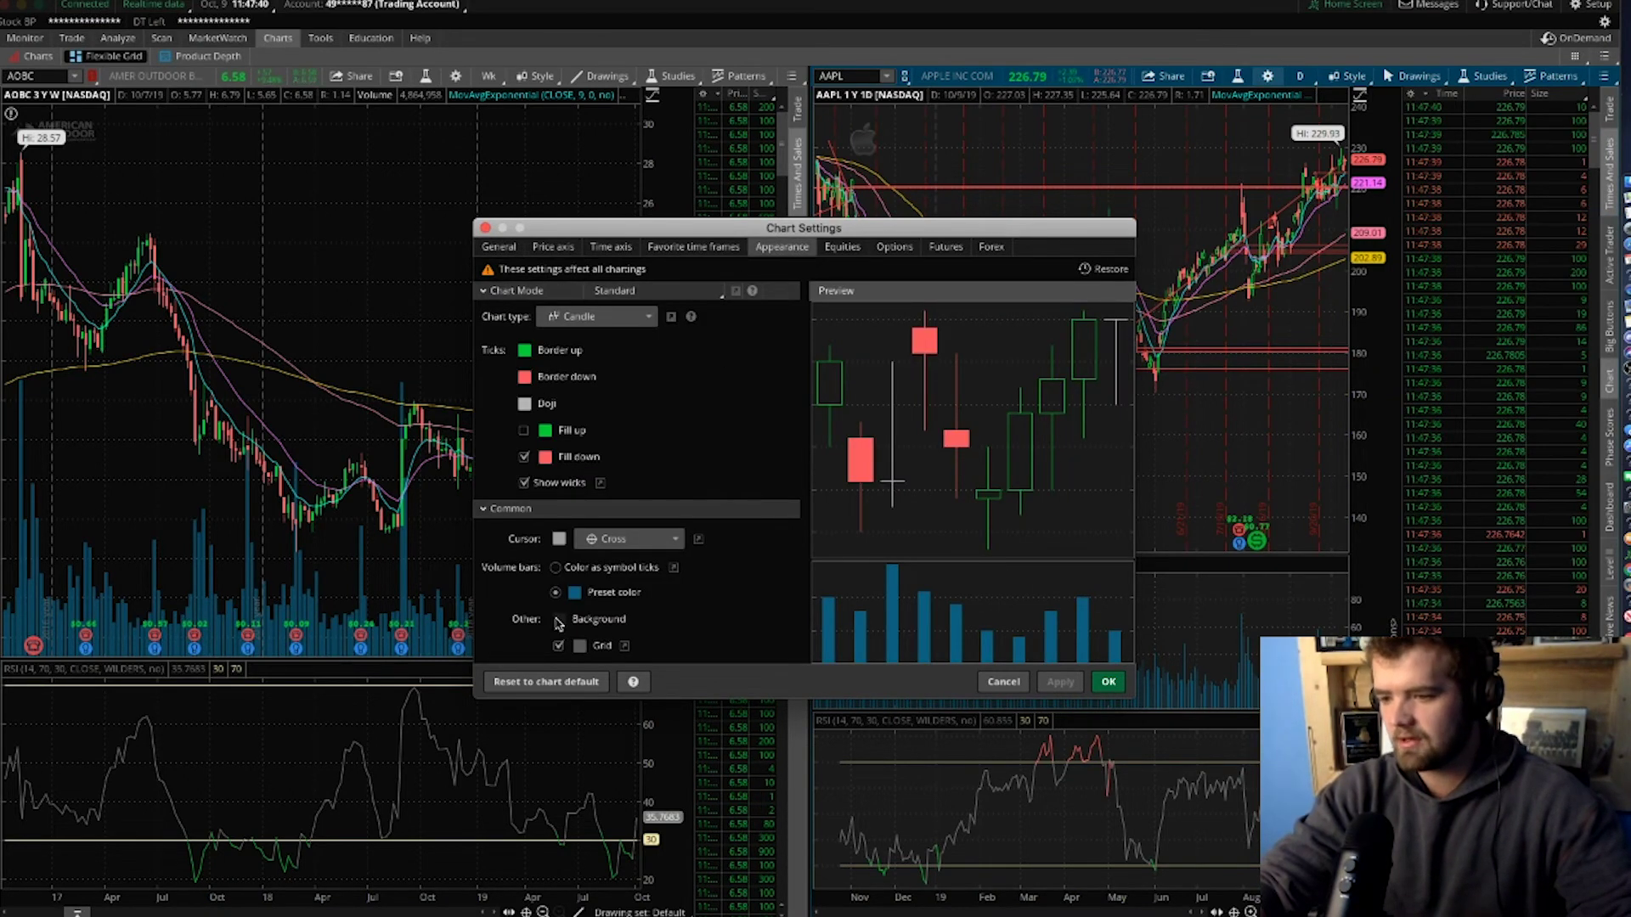
{"action": "left_click", "coordinate": [558, 621]}
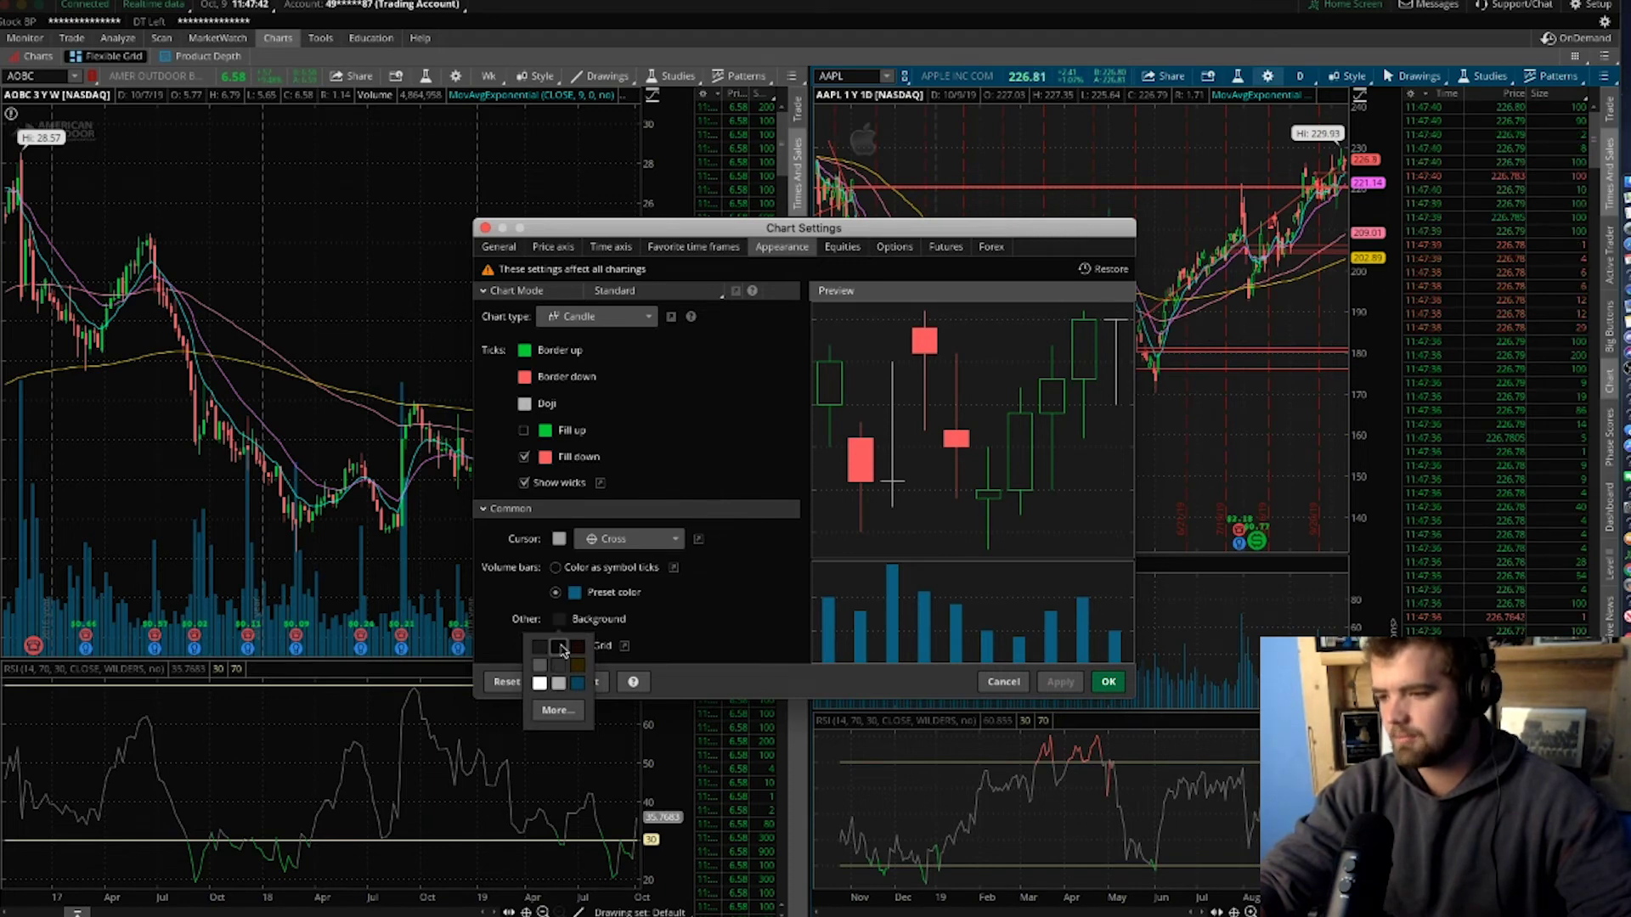
{"action": "left_click", "coordinate": [1079, 437]}
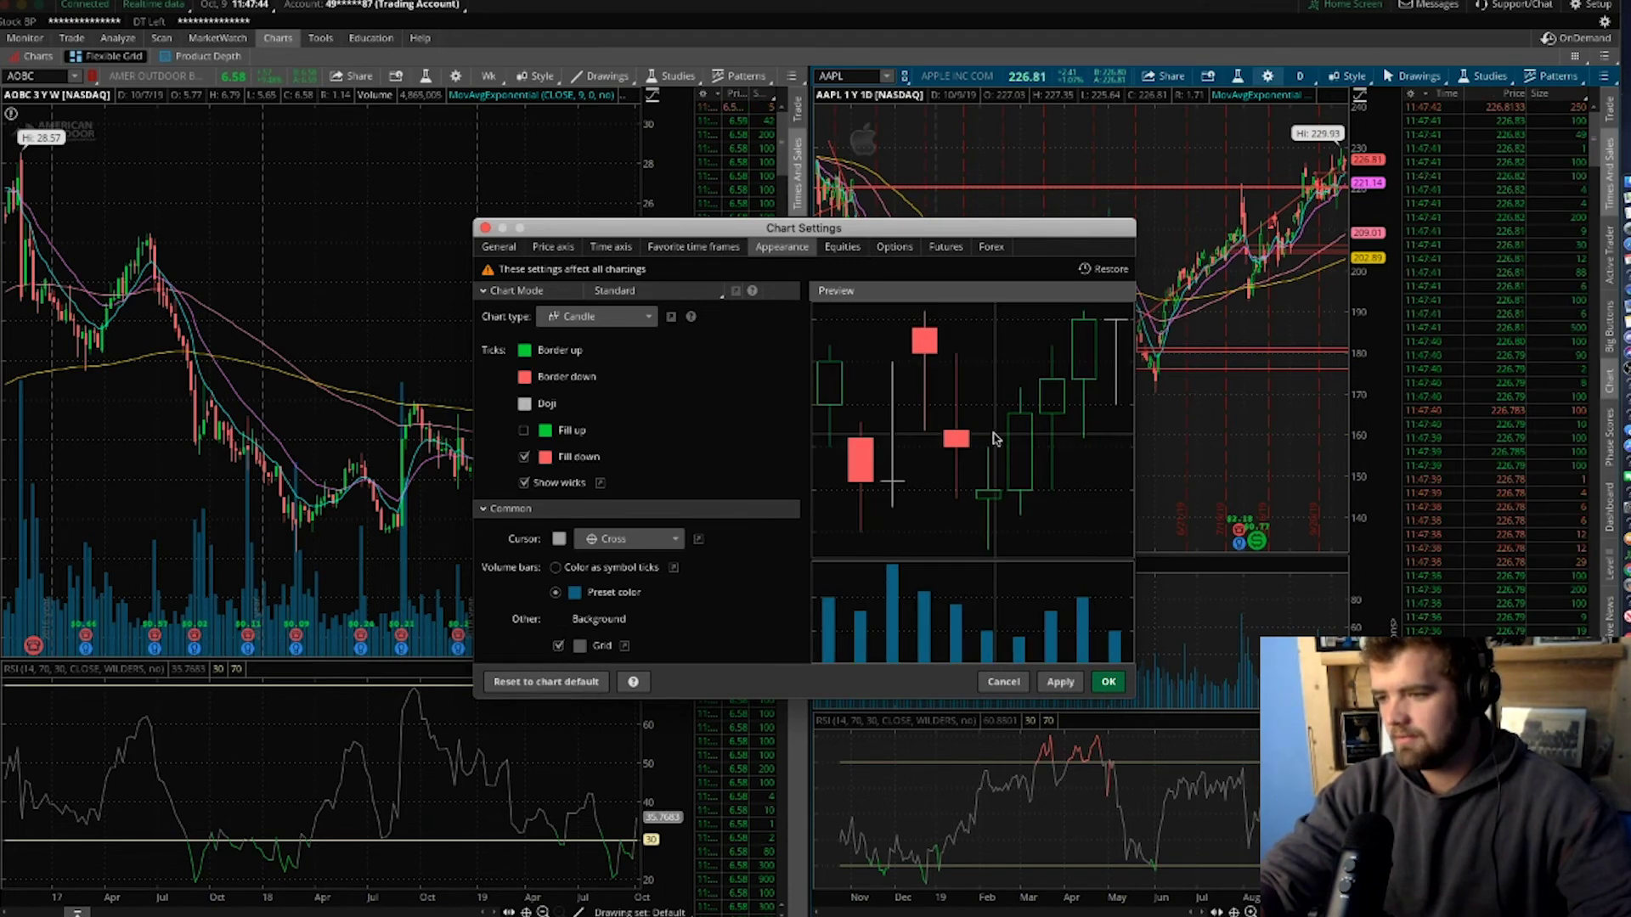
{"action": "left_click", "coordinate": [524, 431]}
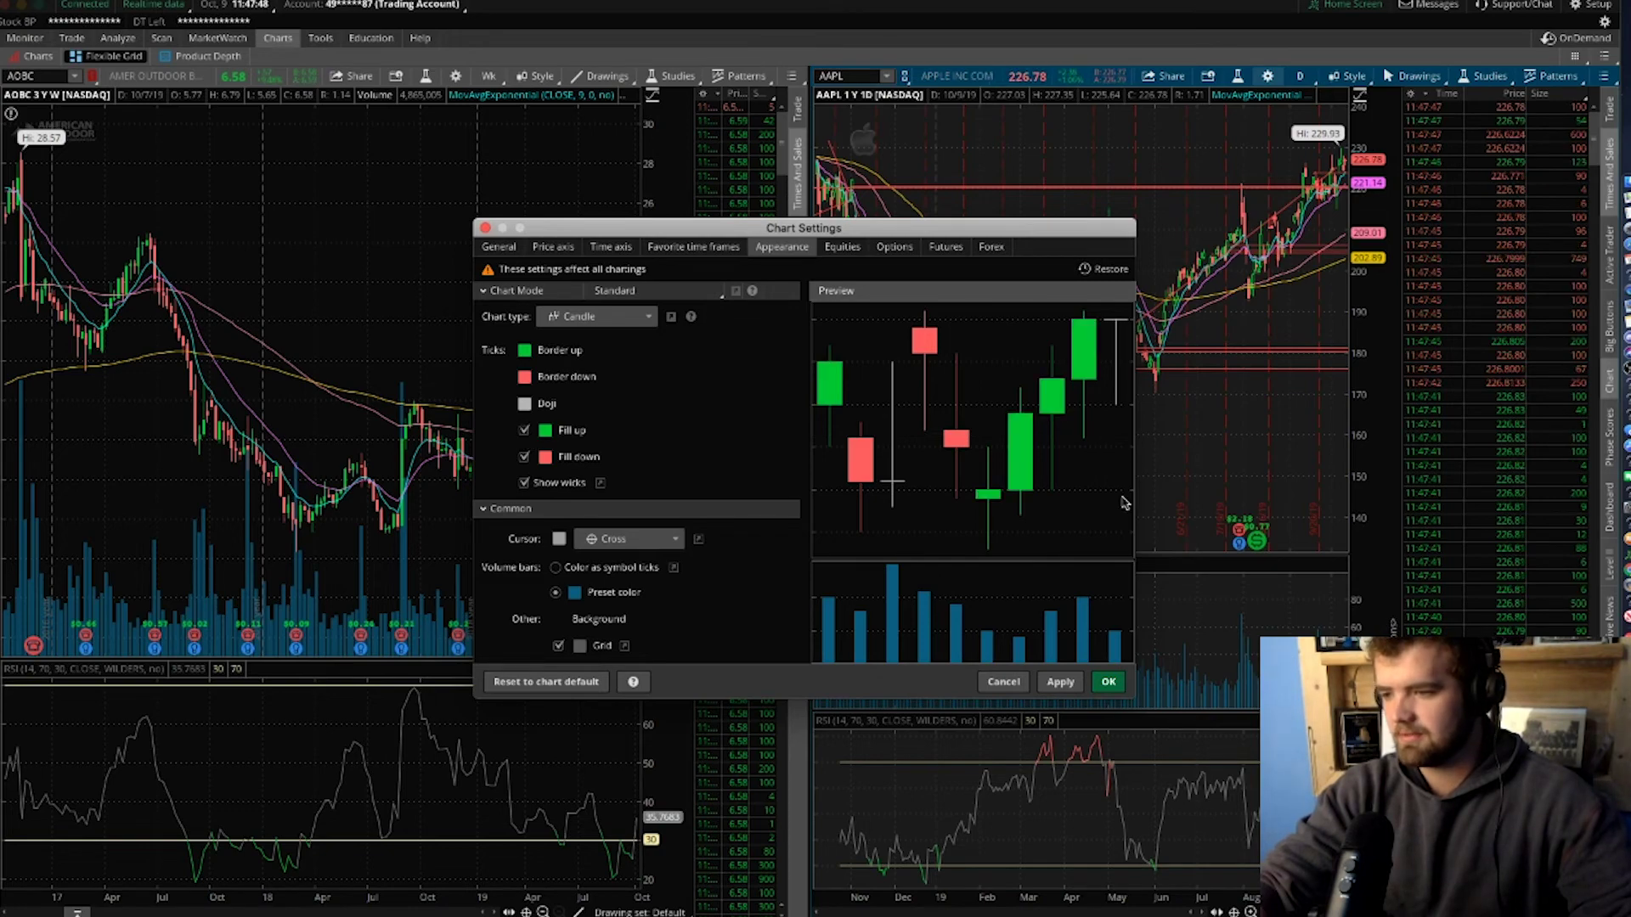
{"action": "left_click", "coordinate": [1105, 682]}
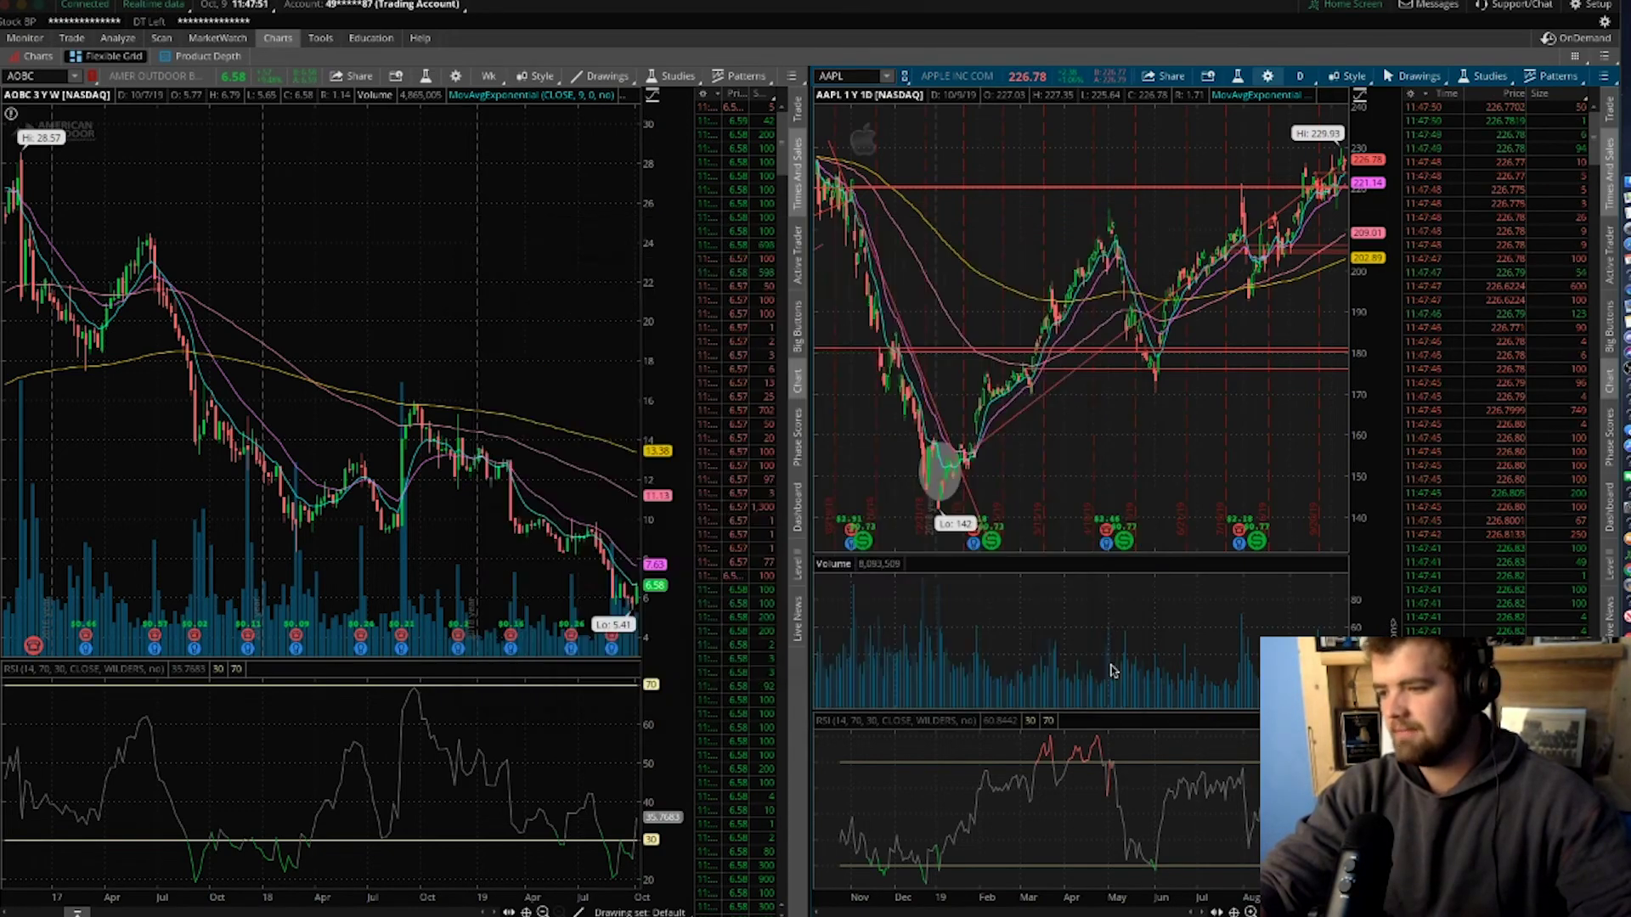